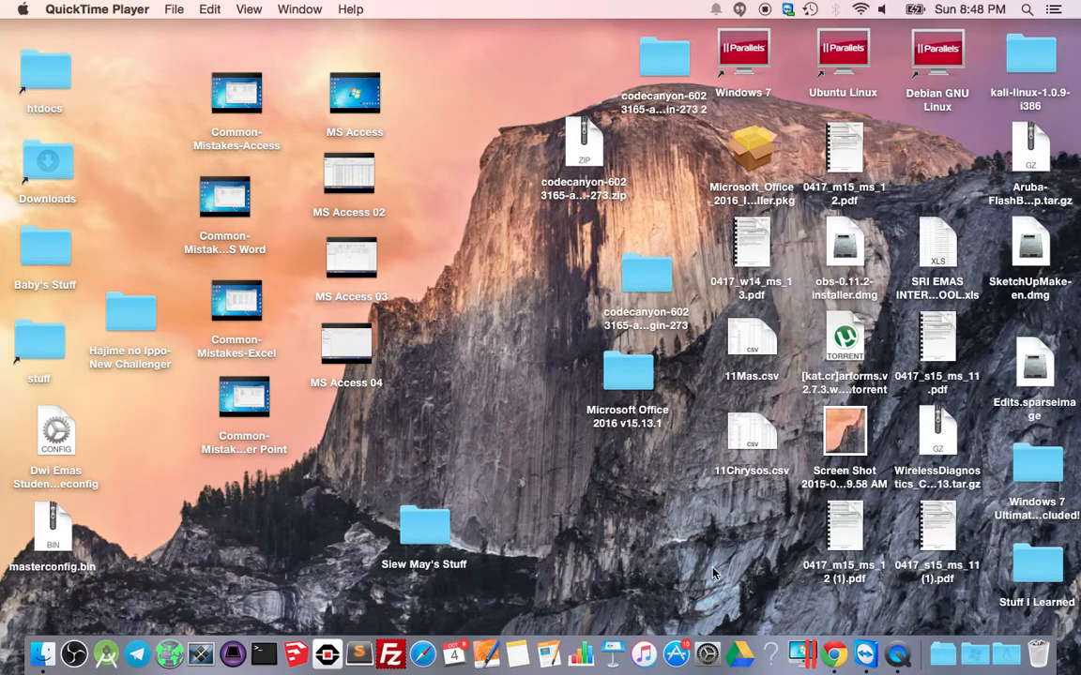
Open drive.google.com in Chrome and sign in with the school account's e-mail and password.
left_click(833, 647)
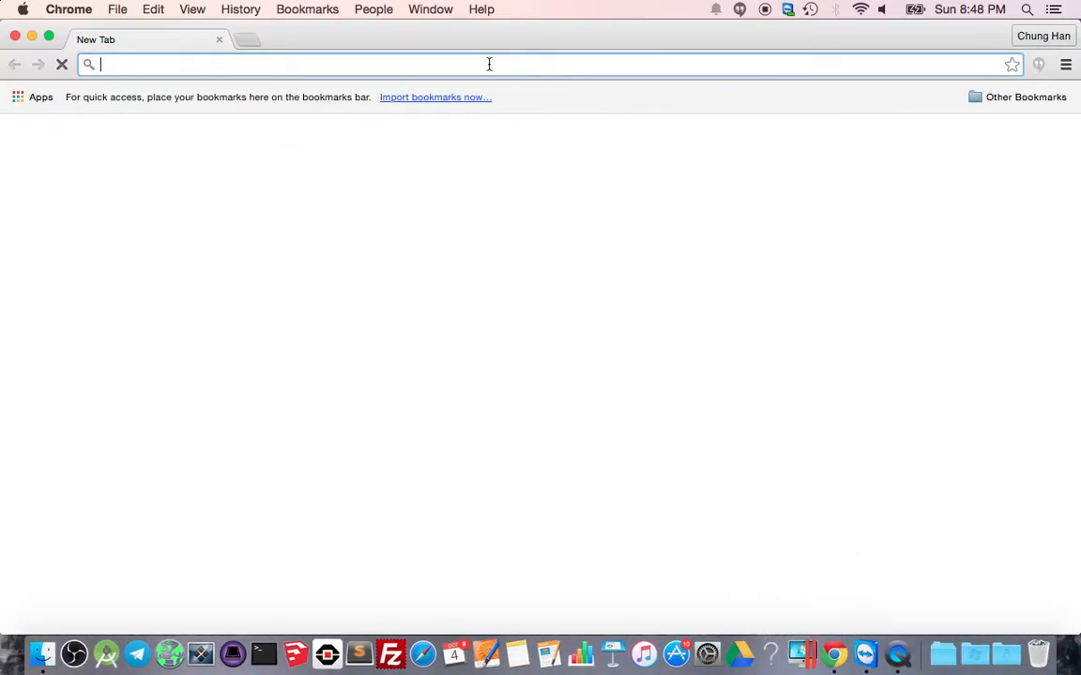
type("drive")
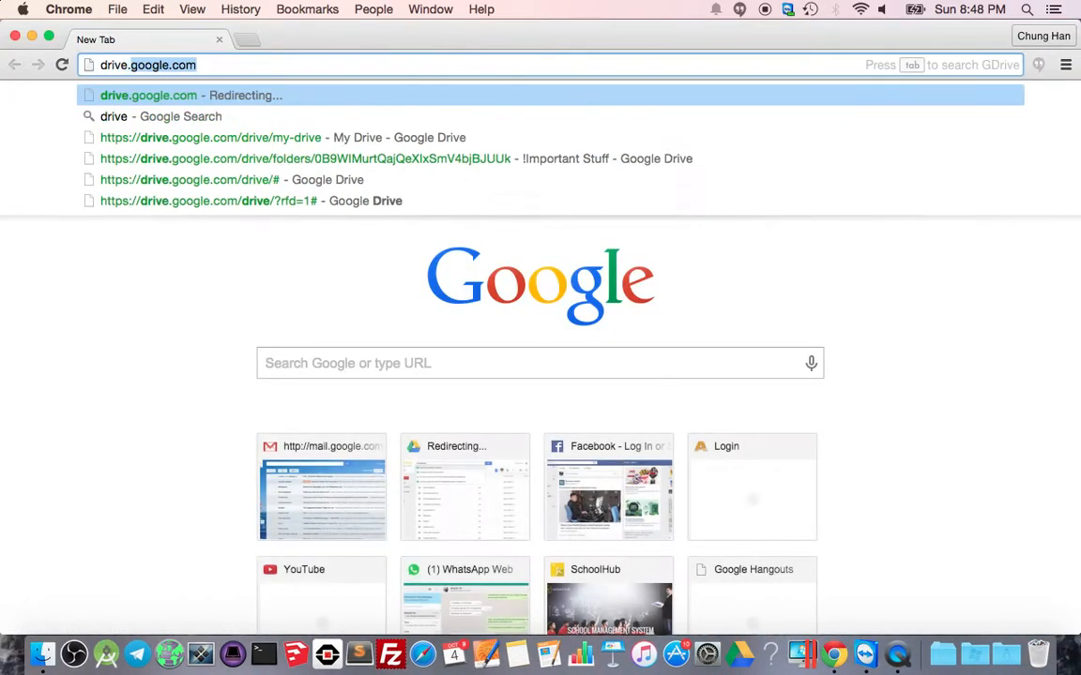
type(".google.com")
key("Return")
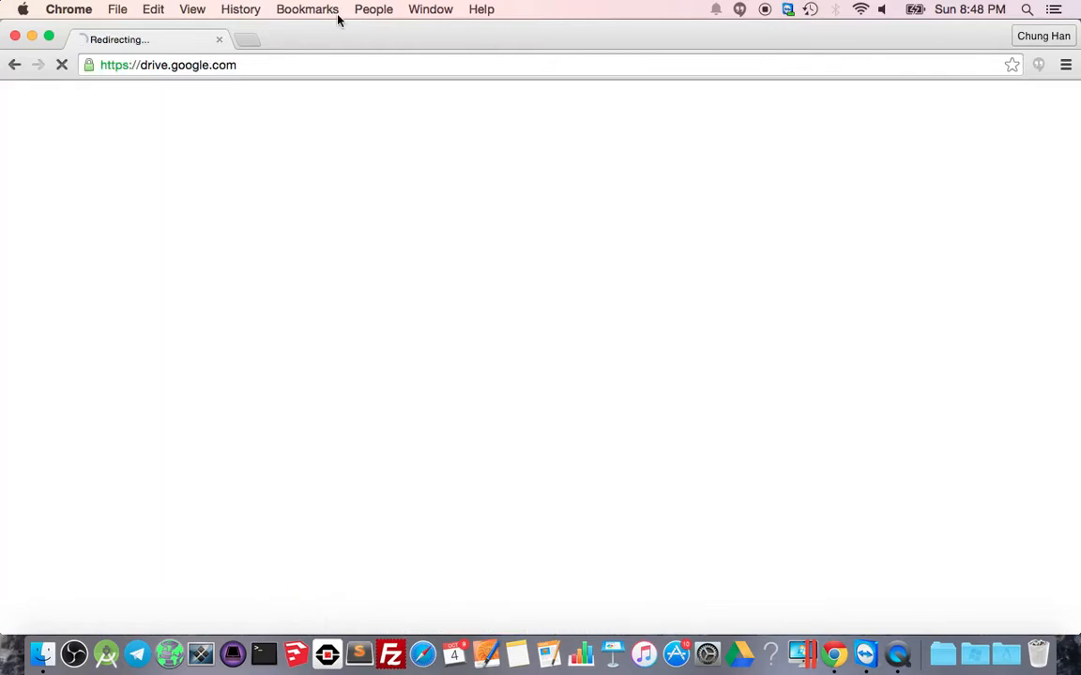
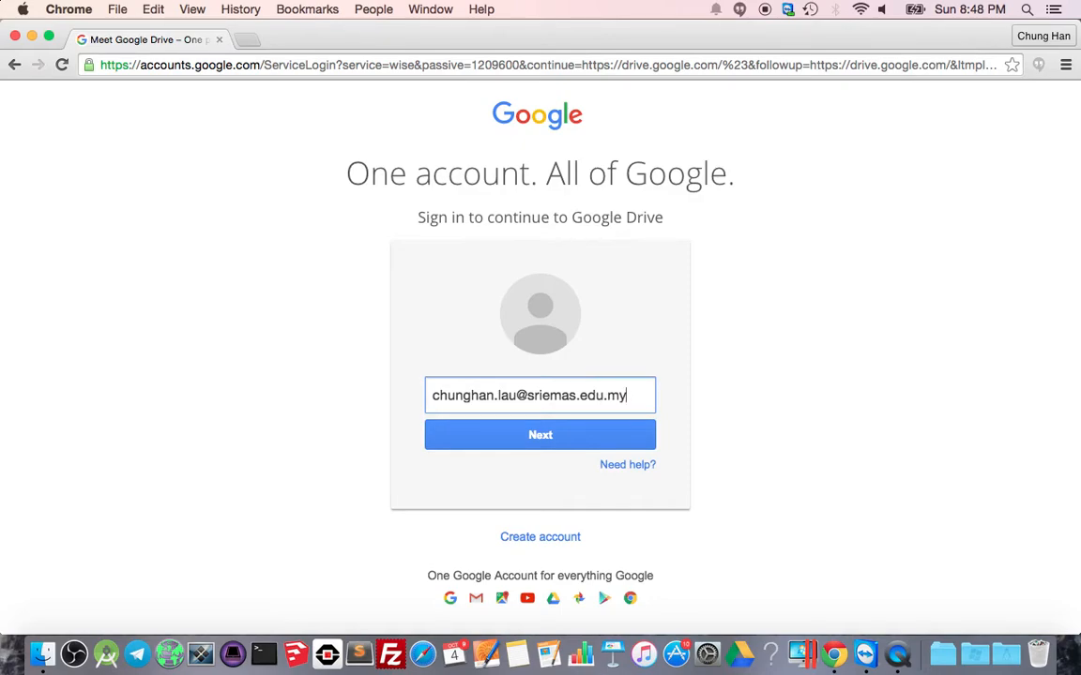
key("Return")
type("•")
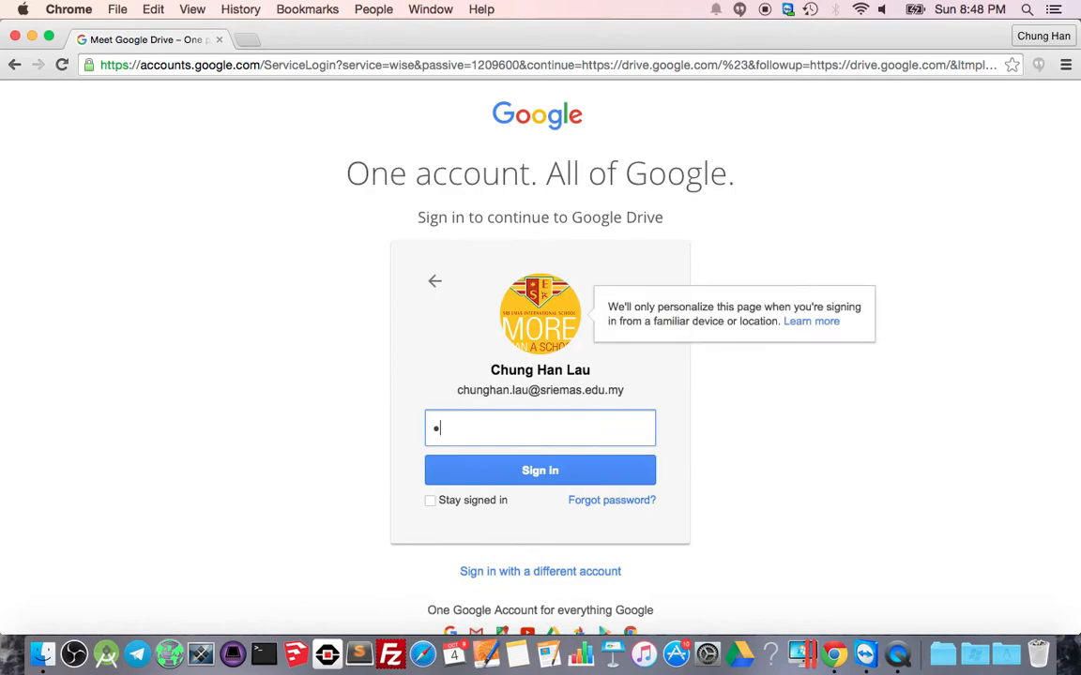
key("Return")
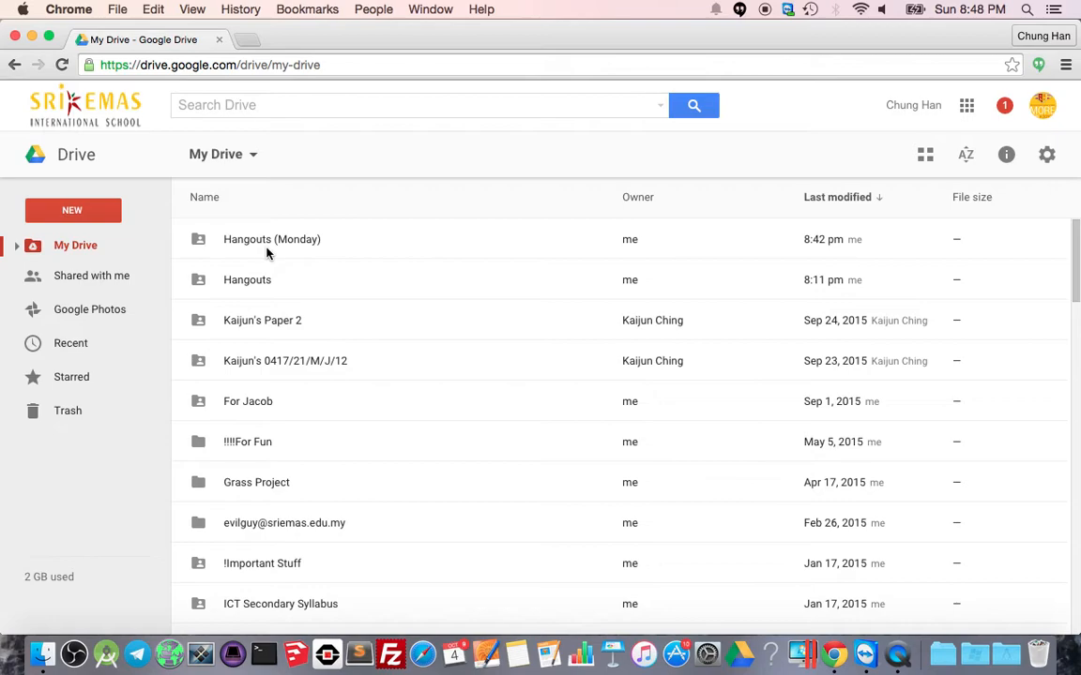
Create a new folder named 'Hangouts (Now)' in My Drive.
left_click(68, 212)
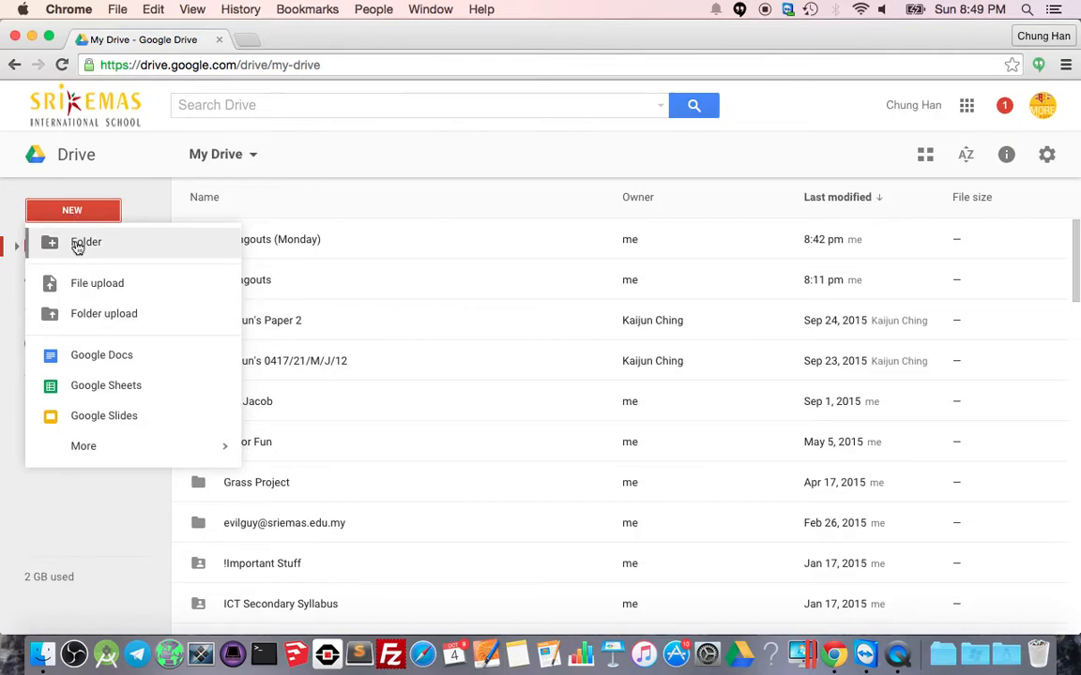
left_click(72, 241)
type("Hangouts (Now")
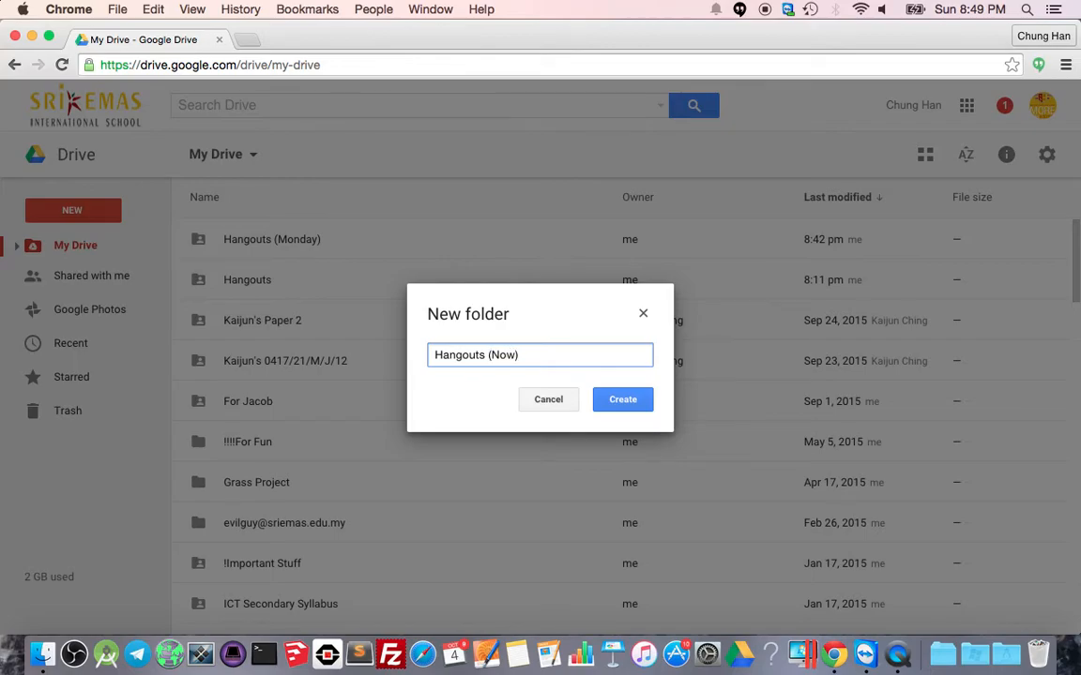
key("Return")
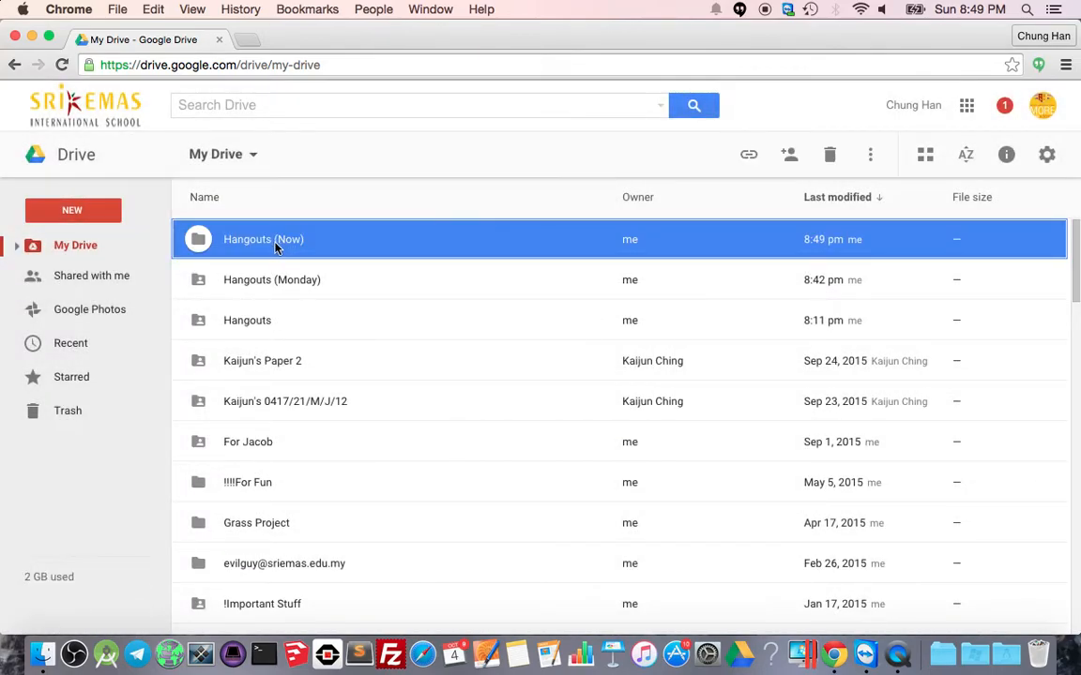
Set the Hangouts (Now) folder's link sharing to 'On - Anyone with the link' and save.
right_click(275, 247)
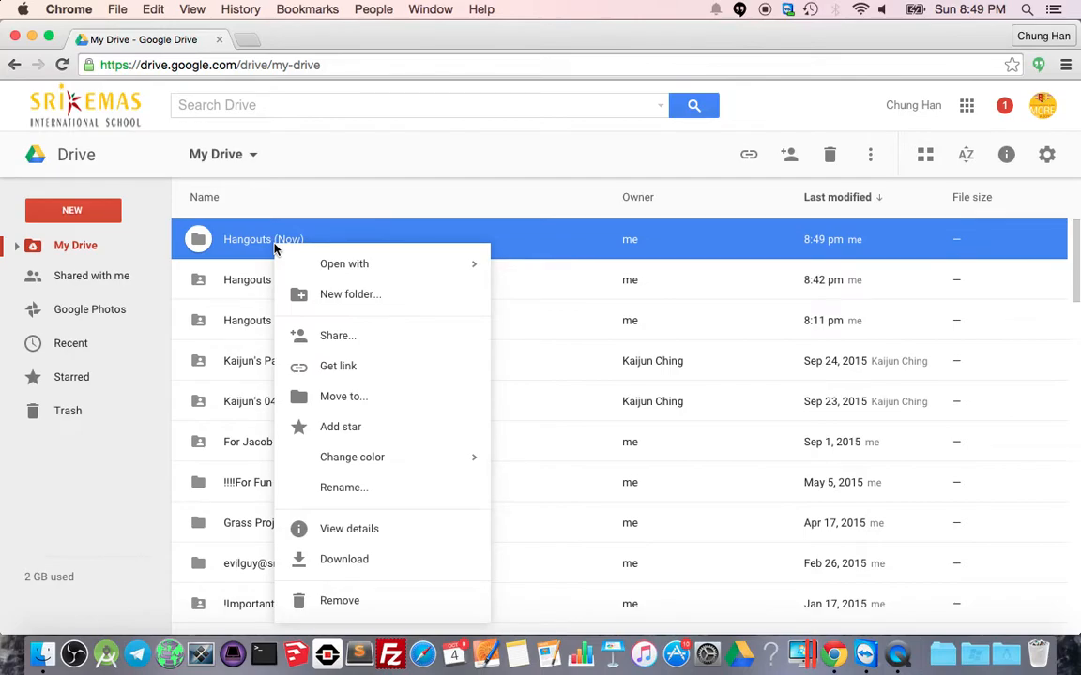
left_click(324, 338)
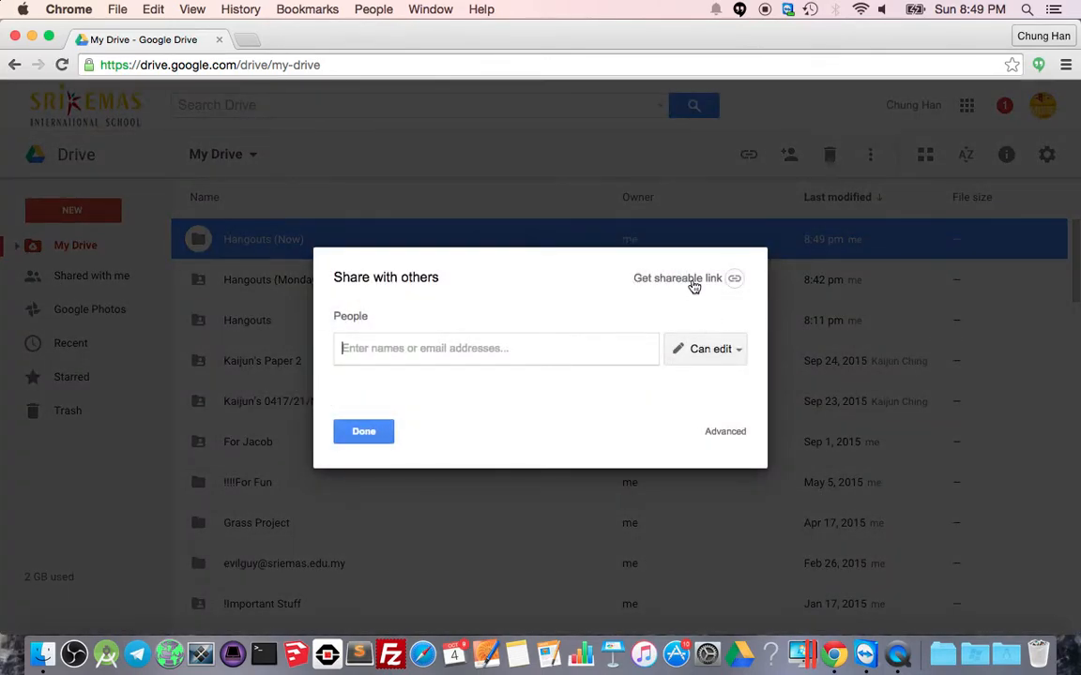
left_click(691, 278)
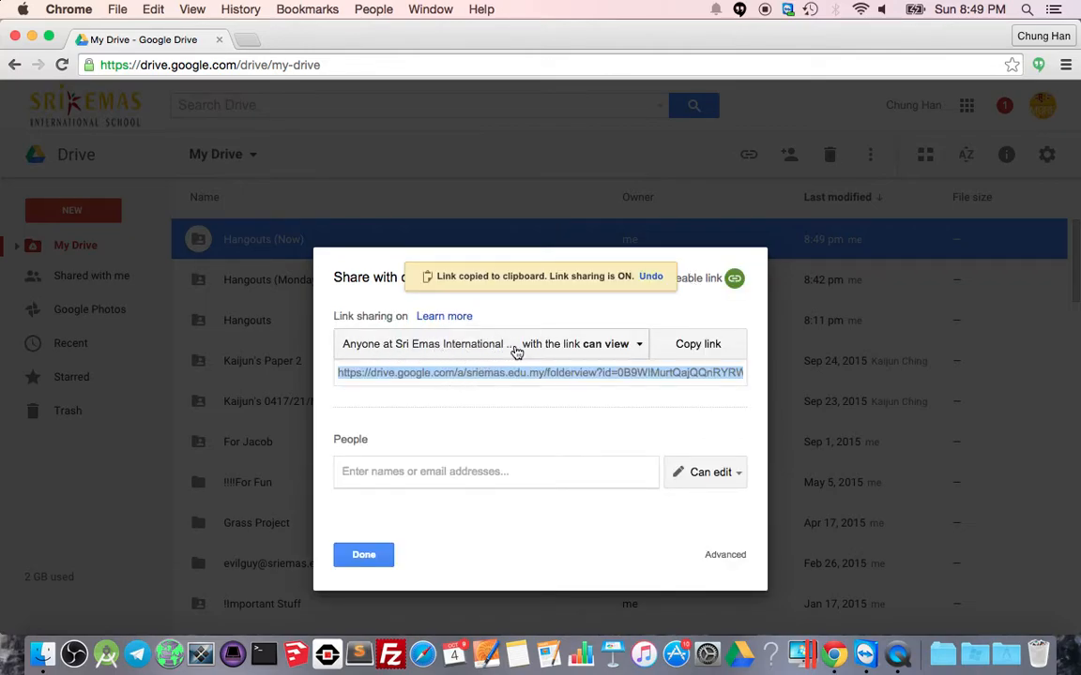
left_click(568, 347)
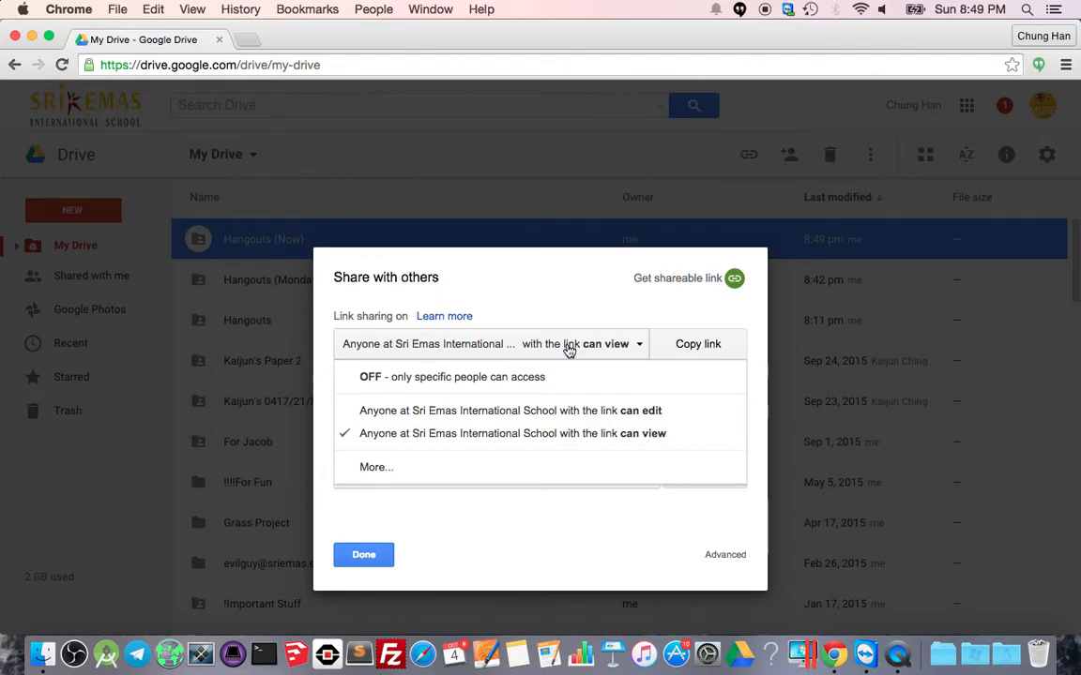
left_click(371, 467)
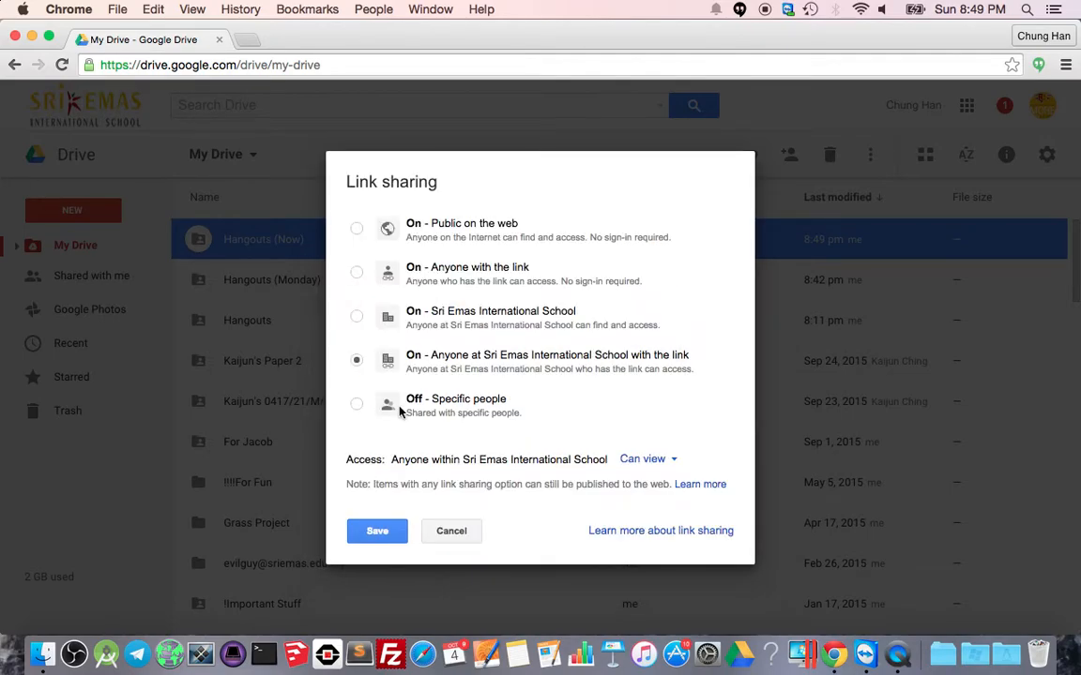
left_click(459, 270)
left_click(378, 539)
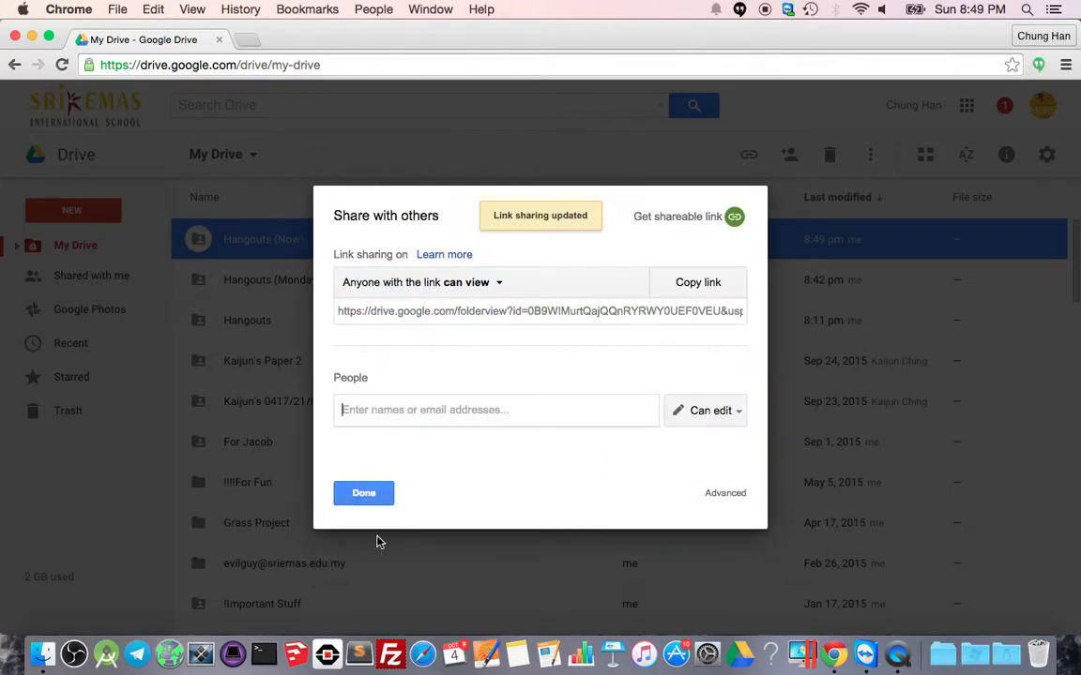
left_click(377, 495)
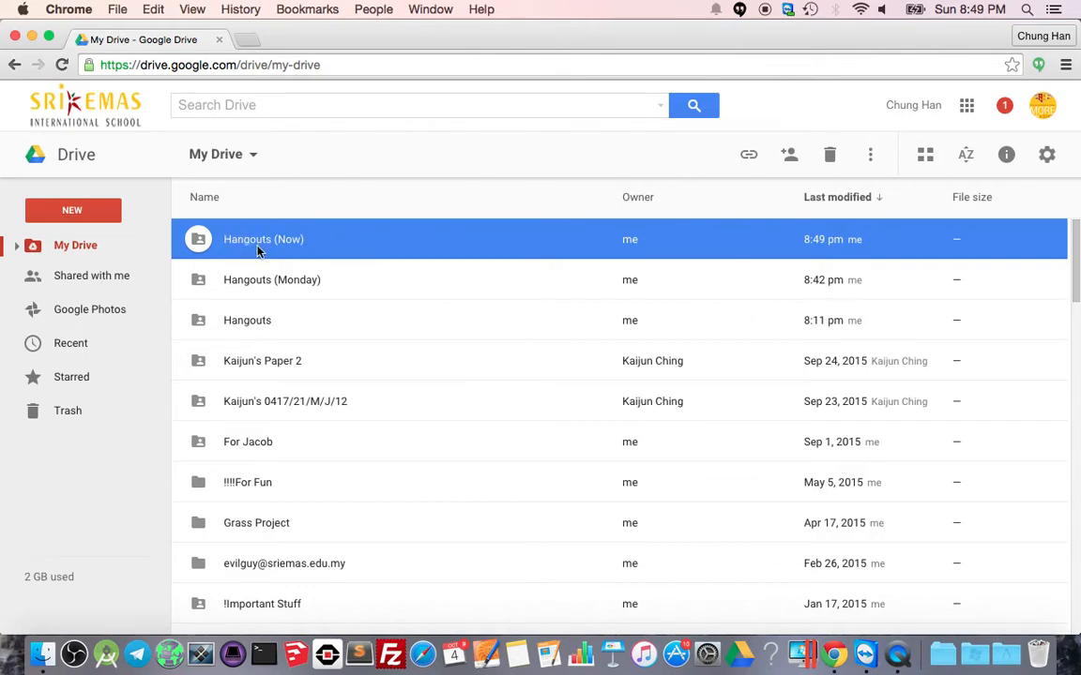
Load youtube.com in a new browser tab.
left_click(248, 41)
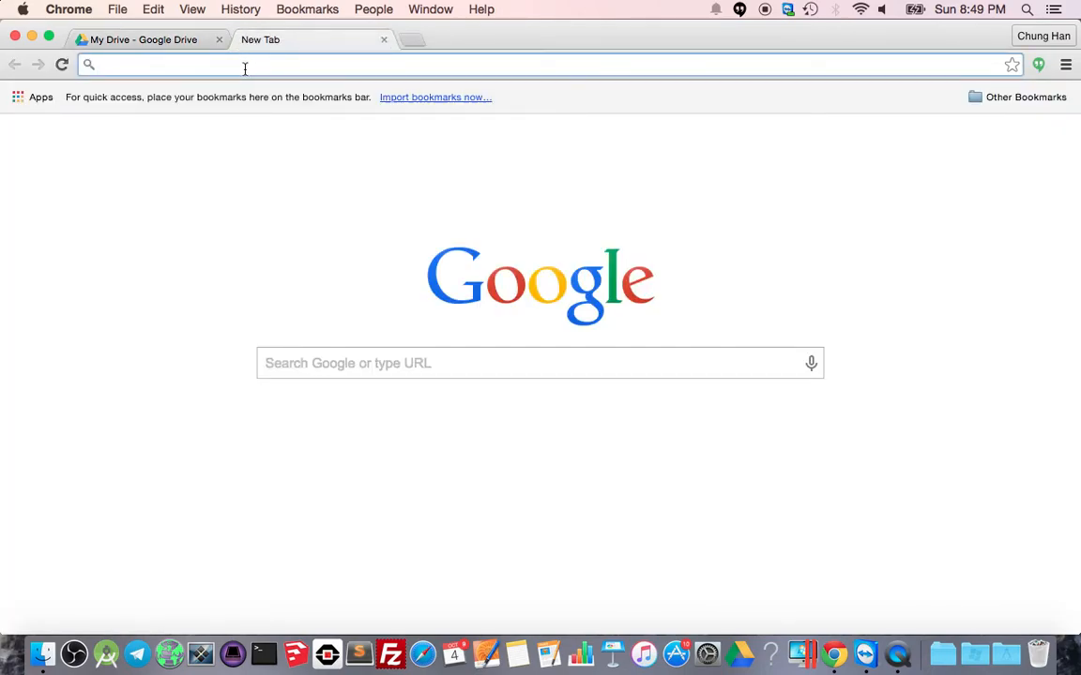
type("youtb")
key("BackSpace")
type("ube.com")
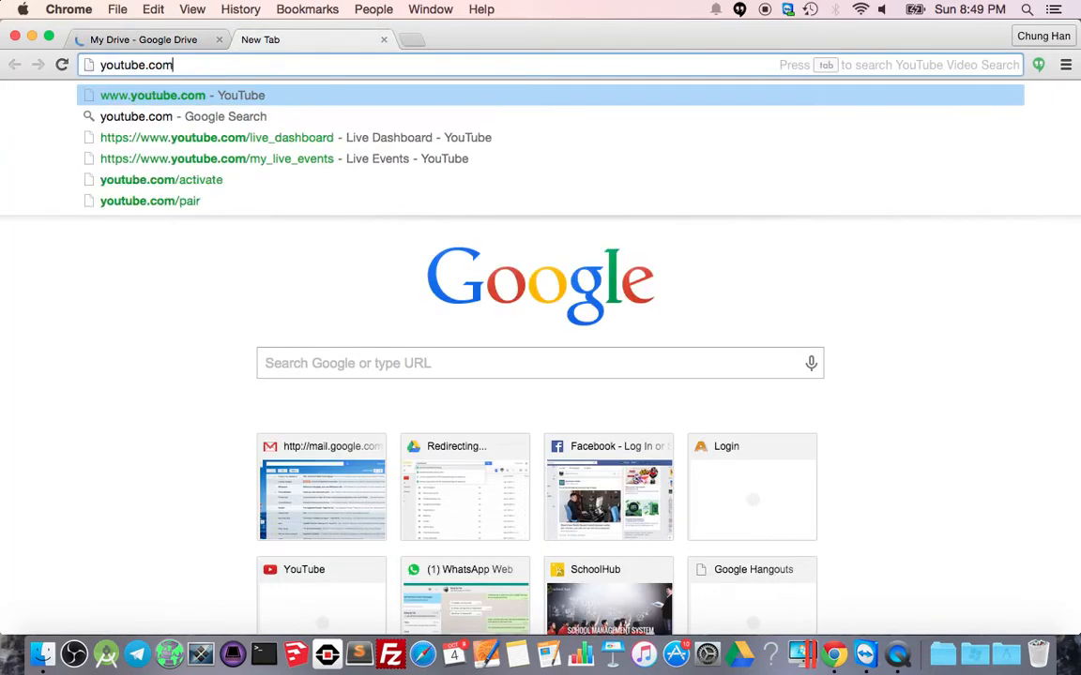
key("Return")
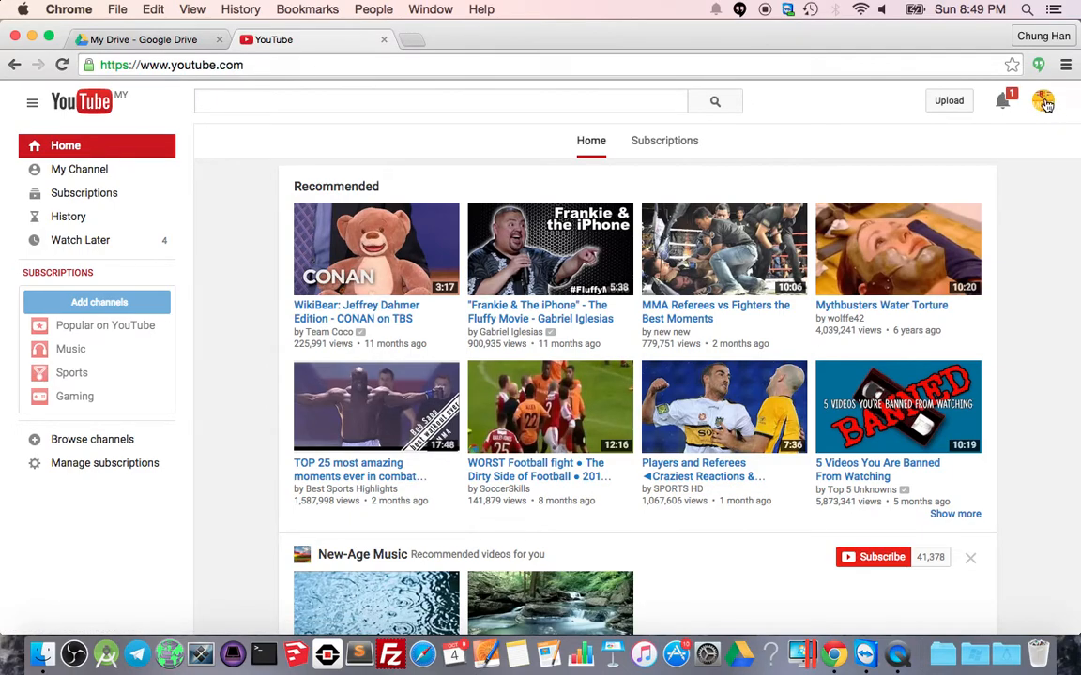
left_click(202, 41)
left_click(281, 42)
Go through My Channel, Video Manager and Live Streaming Events to start a new live event.
left_click(84, 170)
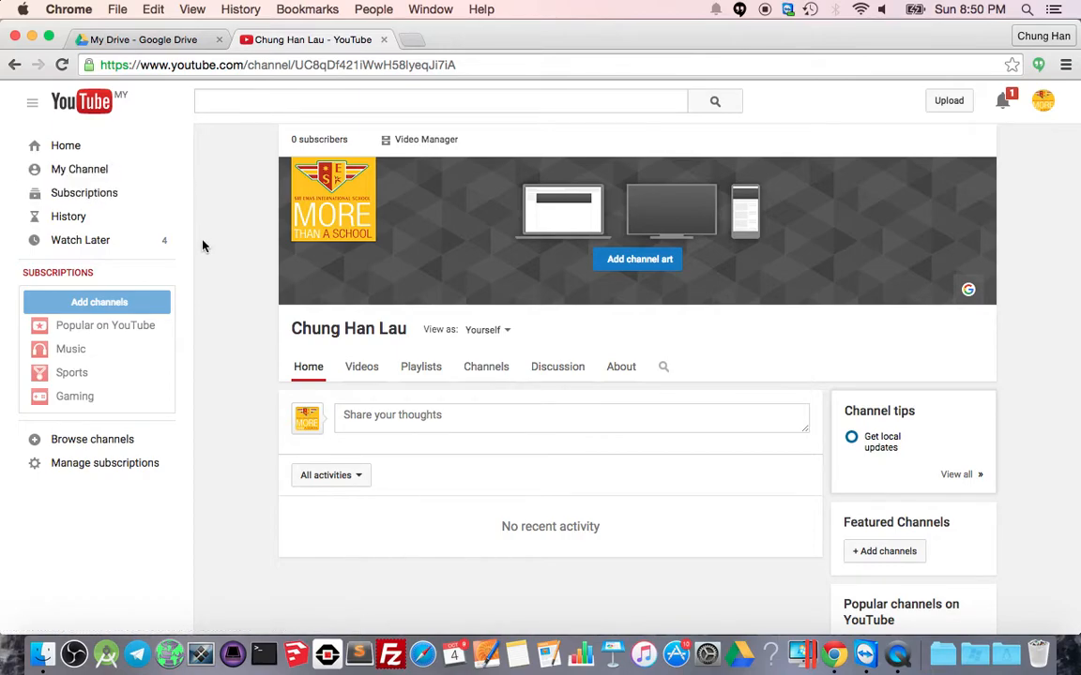
left_click(420, 143)
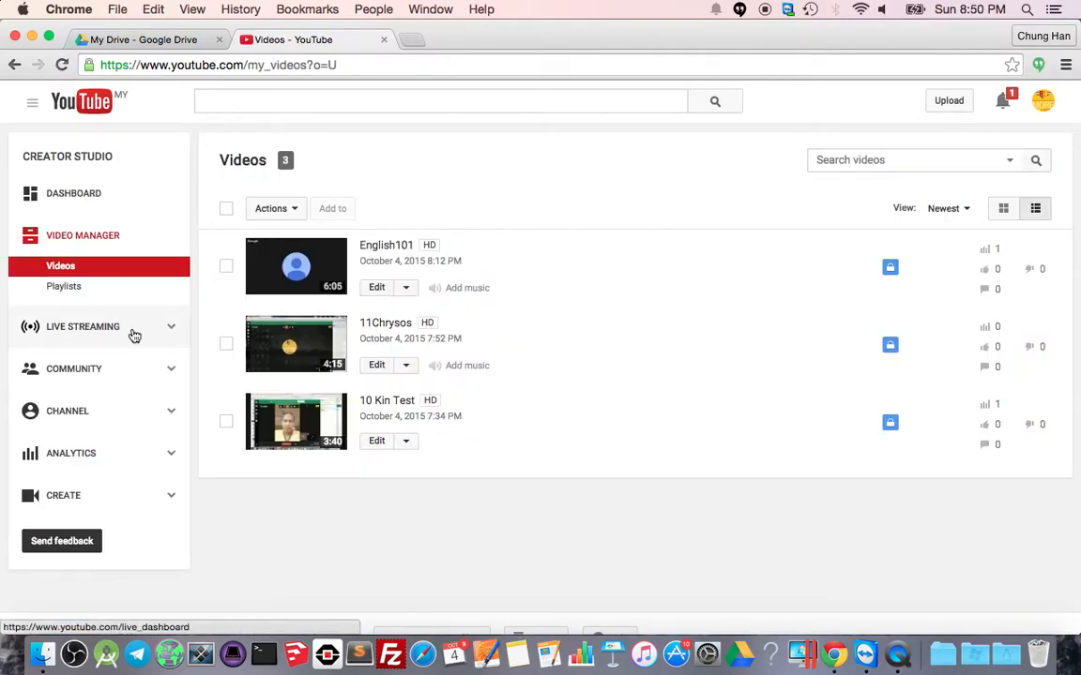
left_click(171, 334)
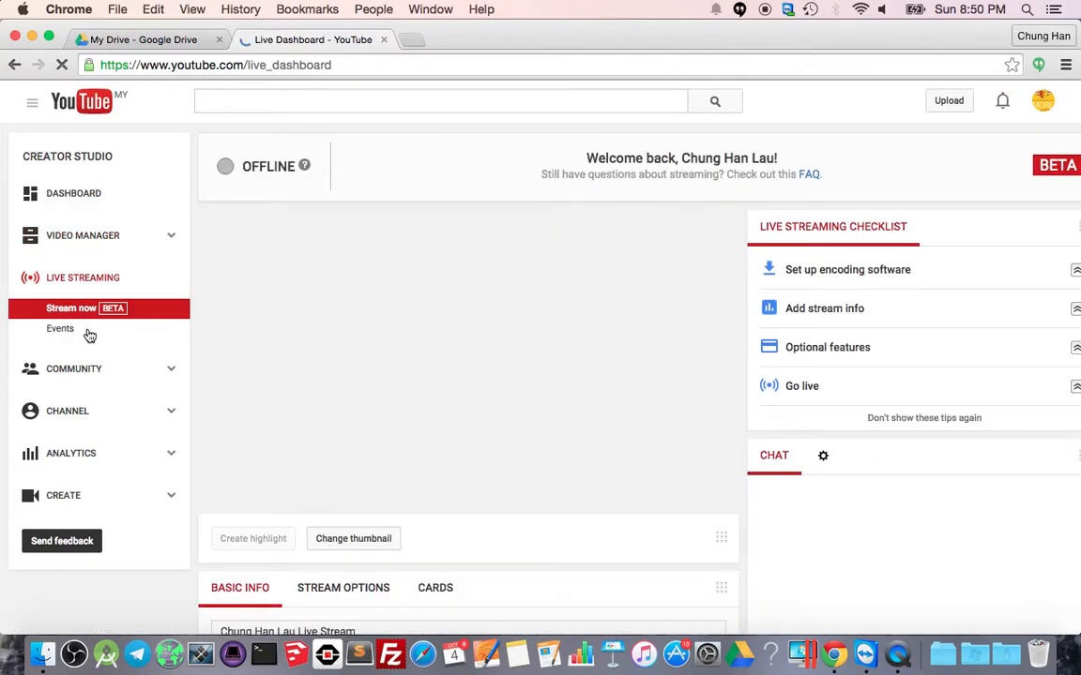
left_click(68, 333)
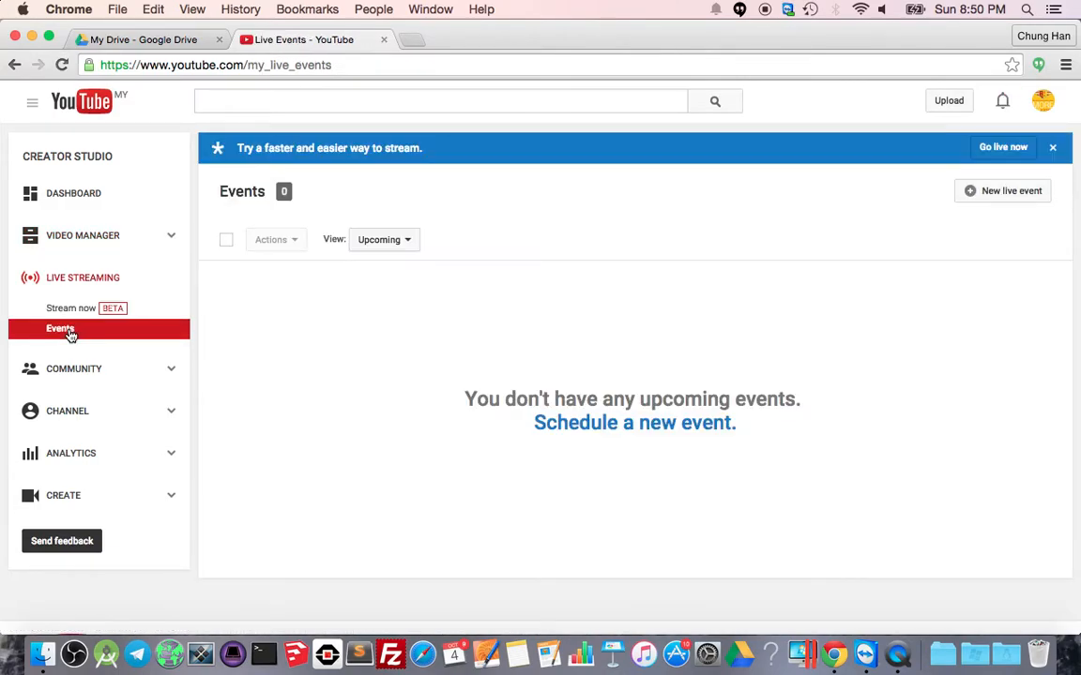
left_click(1000, 203)
left_click(306, 304)
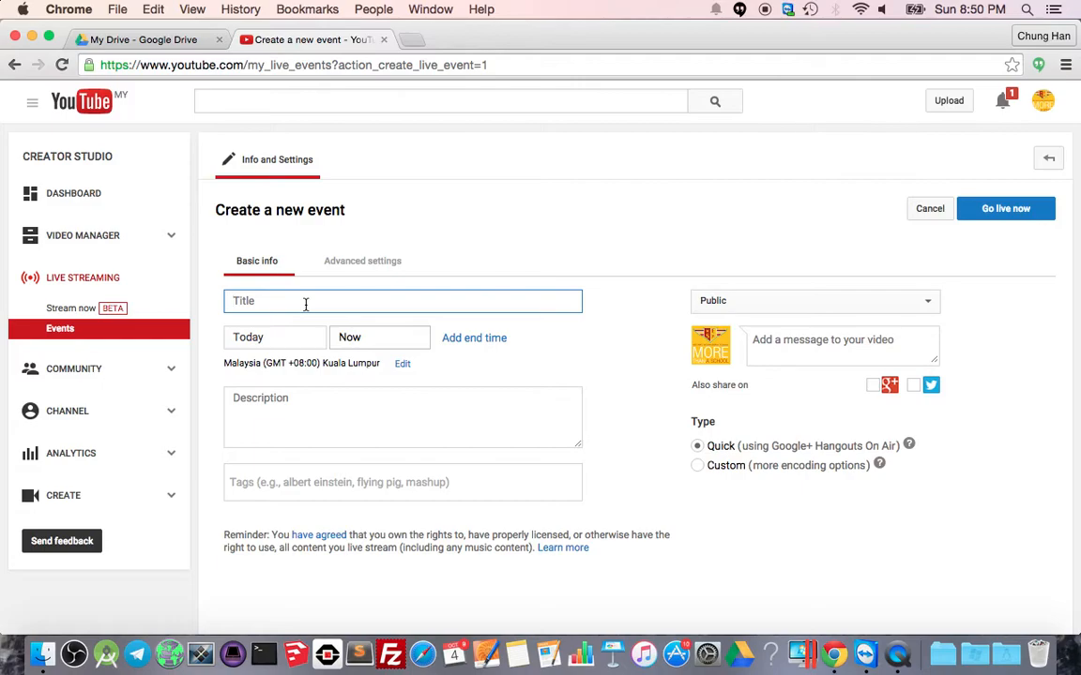
Title the event '7SQ ICT' with the description 'ICT'.
type("7SQ ICT")
left_click(318, 422)
type("ICT yay!")
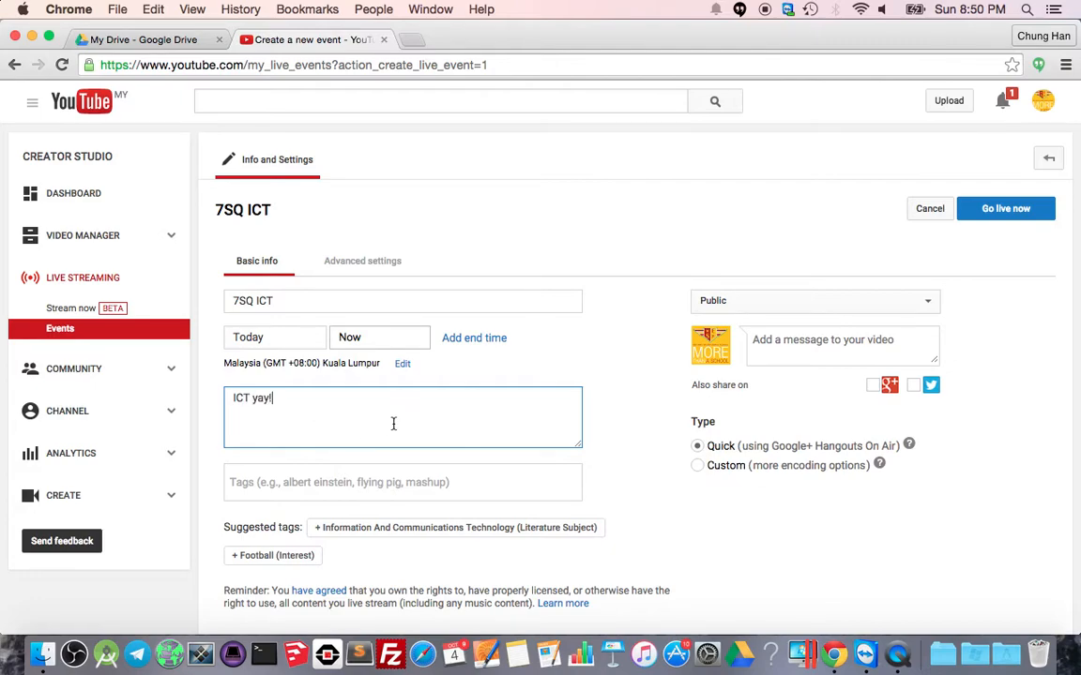
Make the Quick-type event Private and go live now, confirming the Ready to go dialog.
left_click(728, 306)
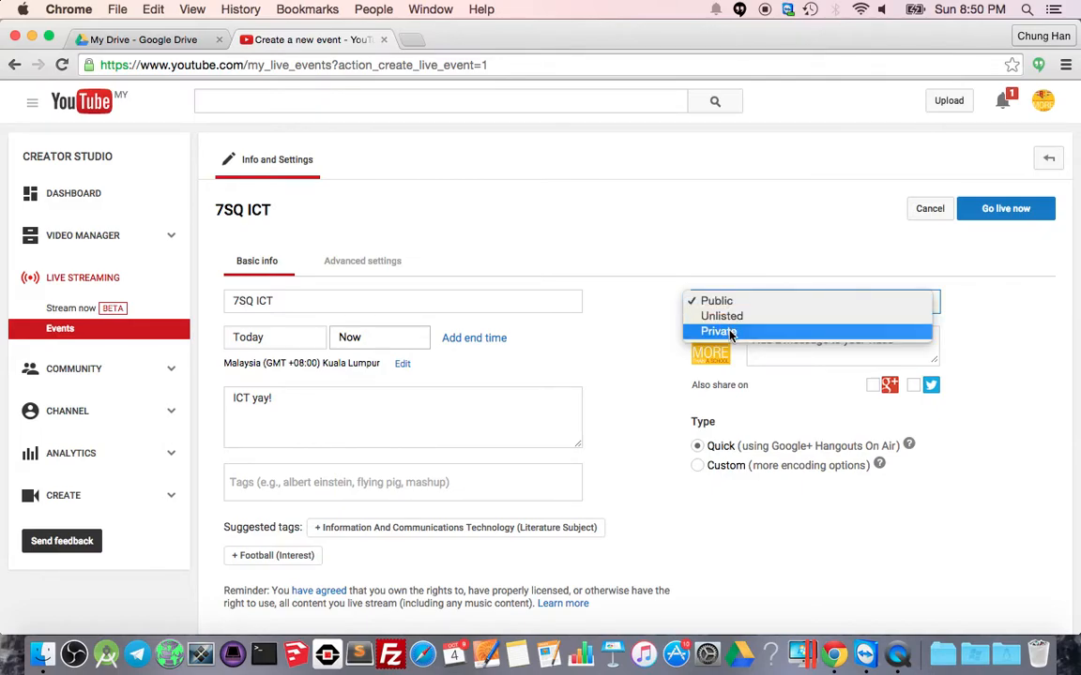
left_click(730, 333)
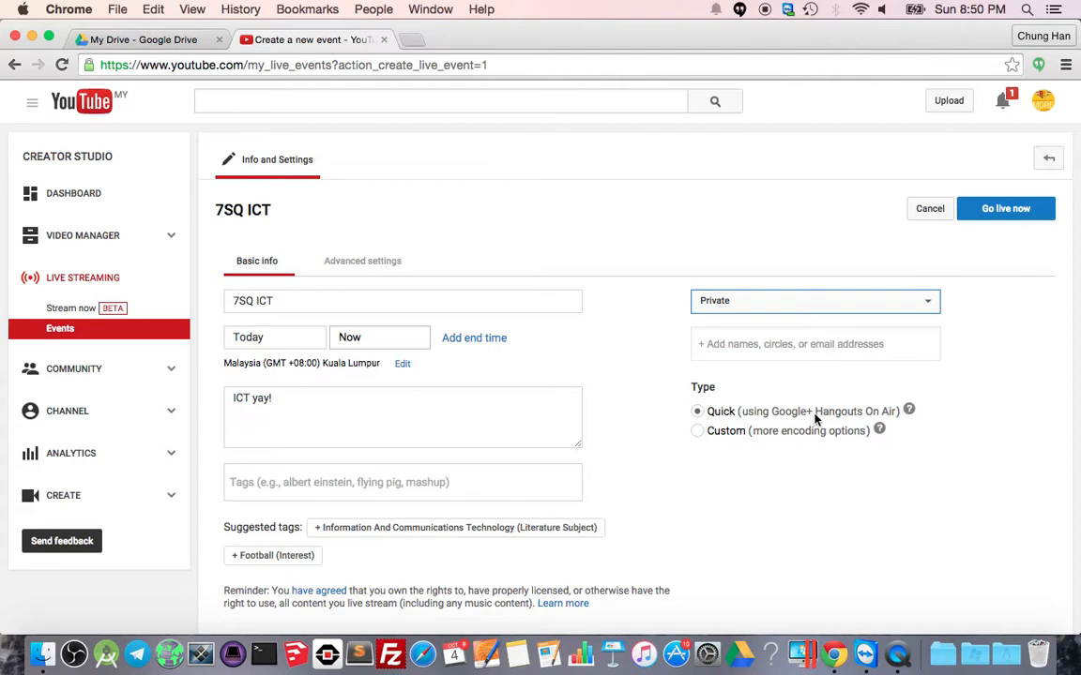
left_click(774, 414)
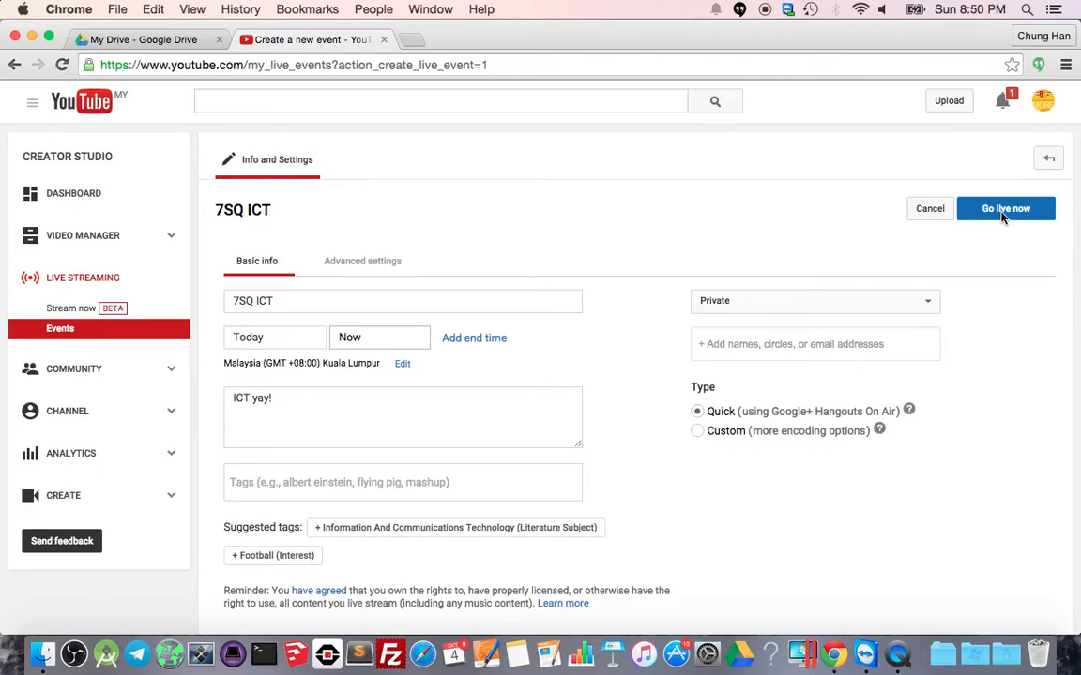
left_click(1003, 216)
left_click(700, 419)
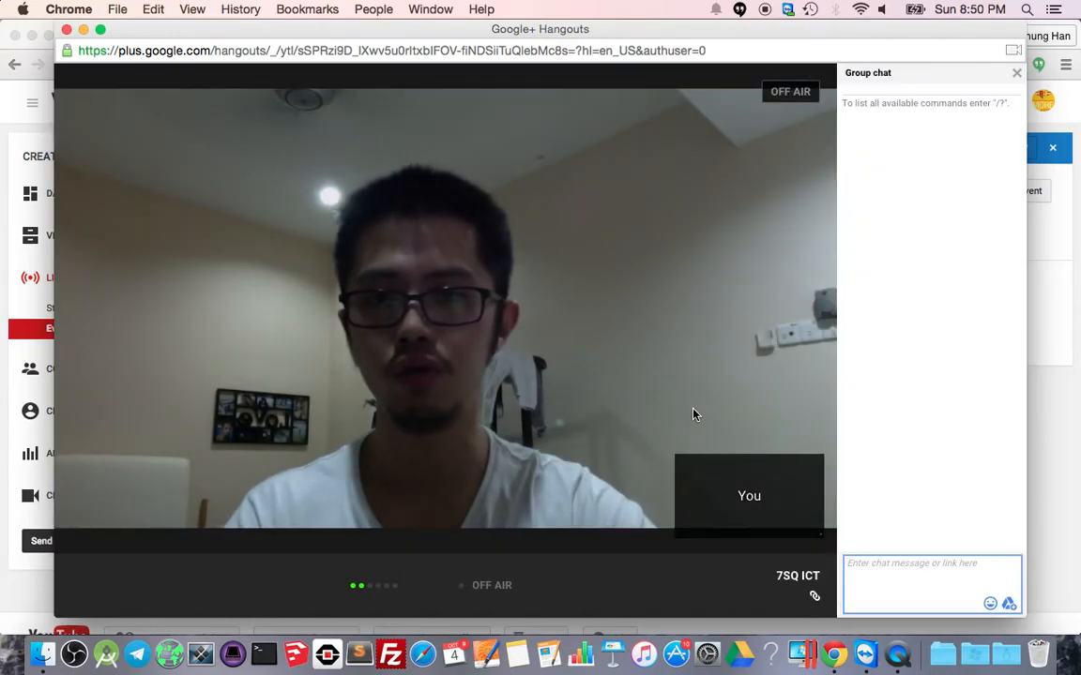
Switch off the hangout's camera and mute its microphone.
mouse_move(584, 354)
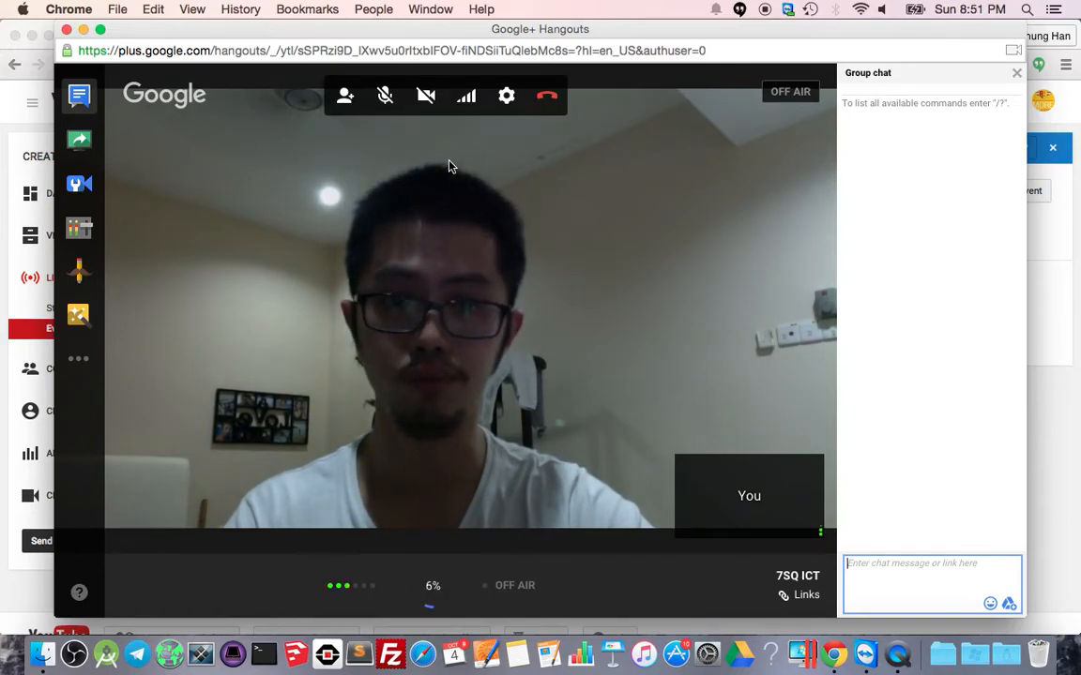
left_click(428, 100)
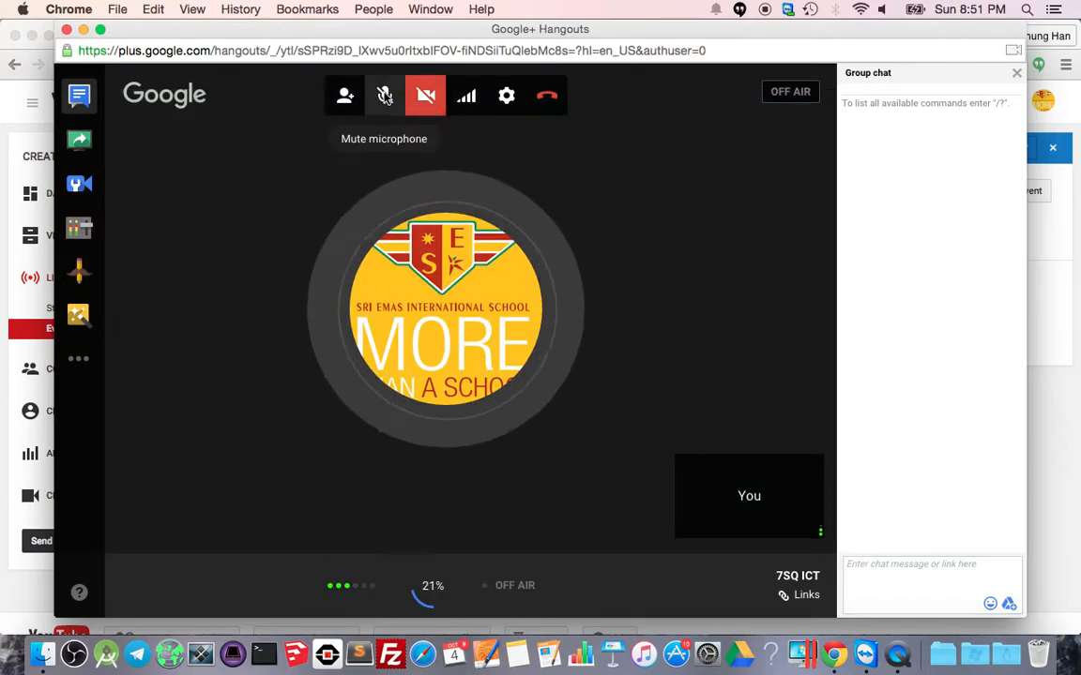
left_click(385, 99)
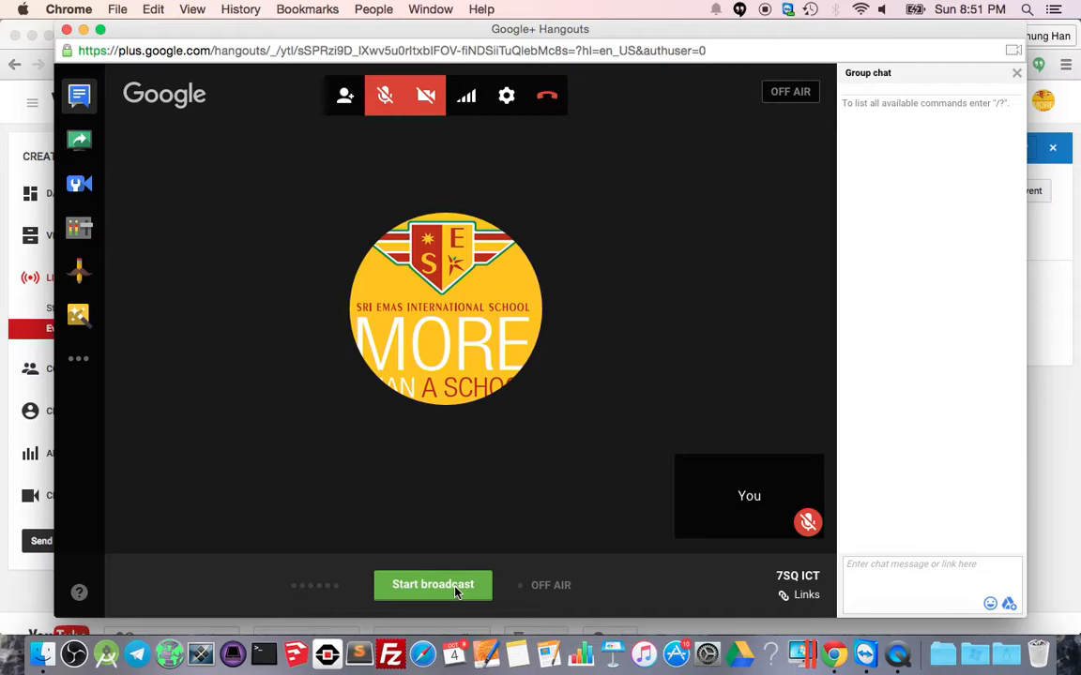
Copy the hangout's permanent call link from the invite dialog and return to the YouTube window.
left_click(345, 103)
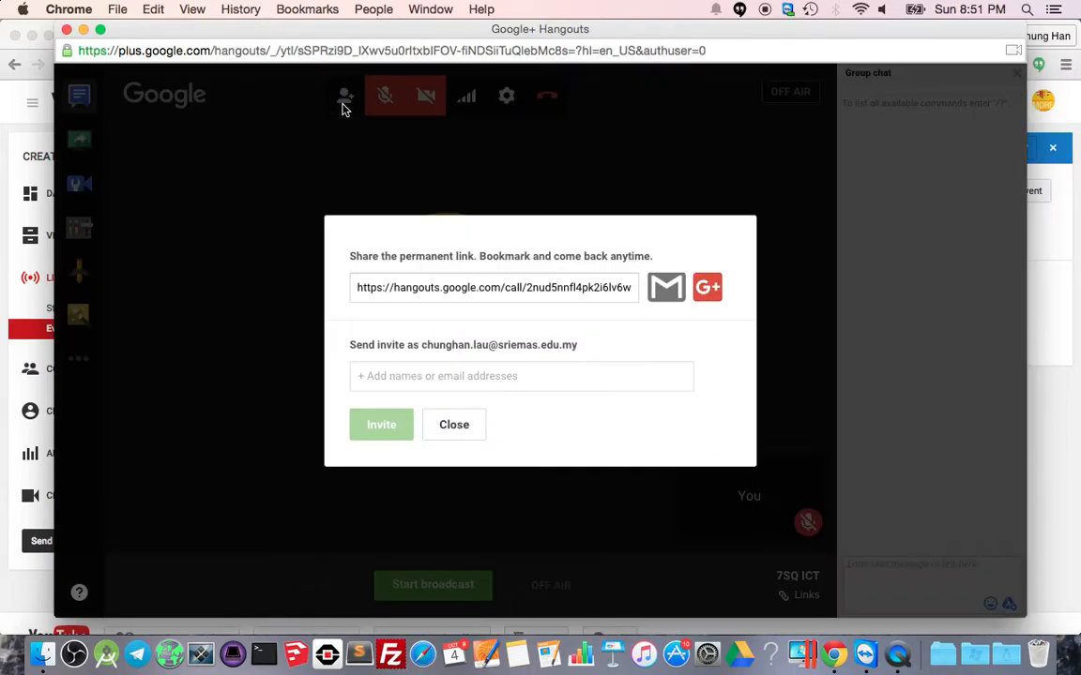
left_click(435, 294)
key("super+c")
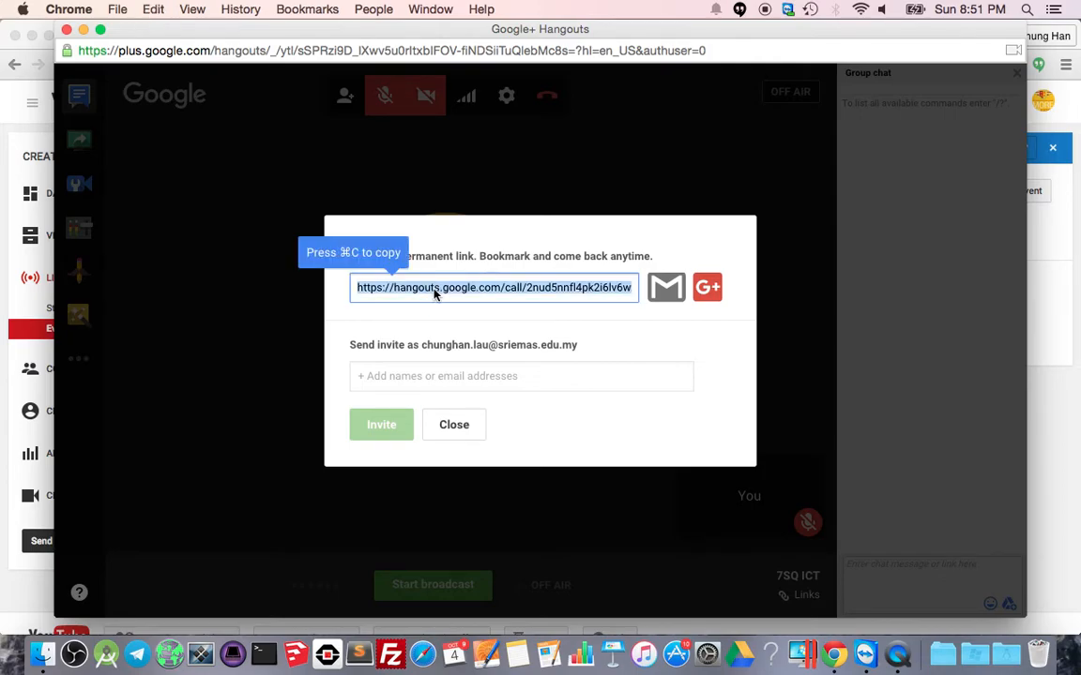
right_click(434, 292)
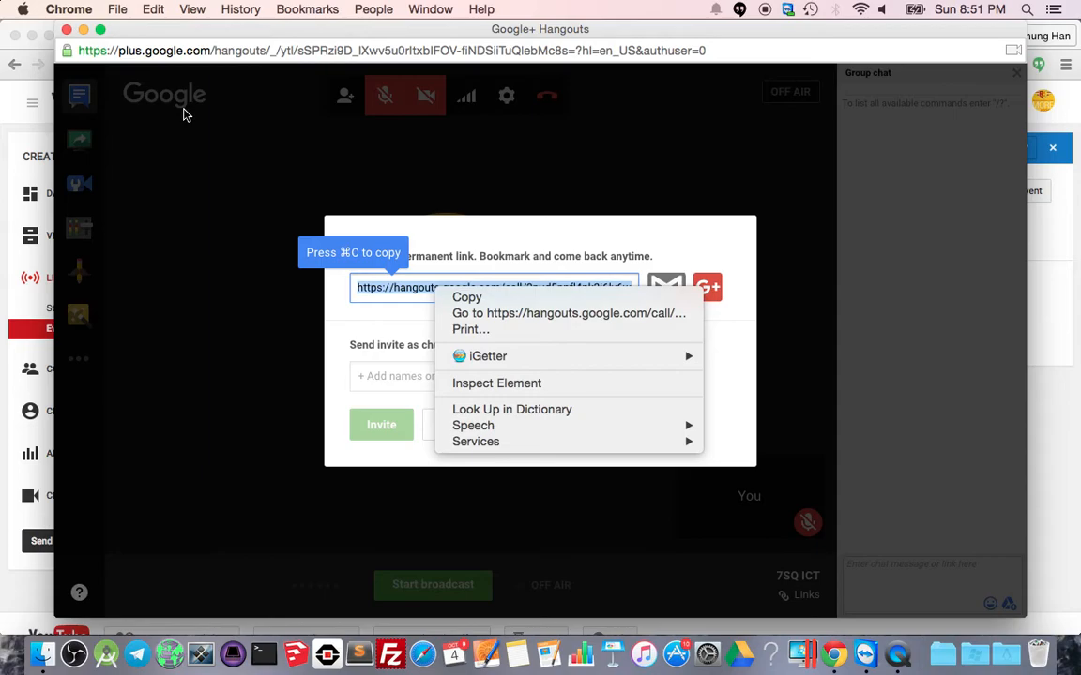
left_click(6, 50)
left_click(418, 42)
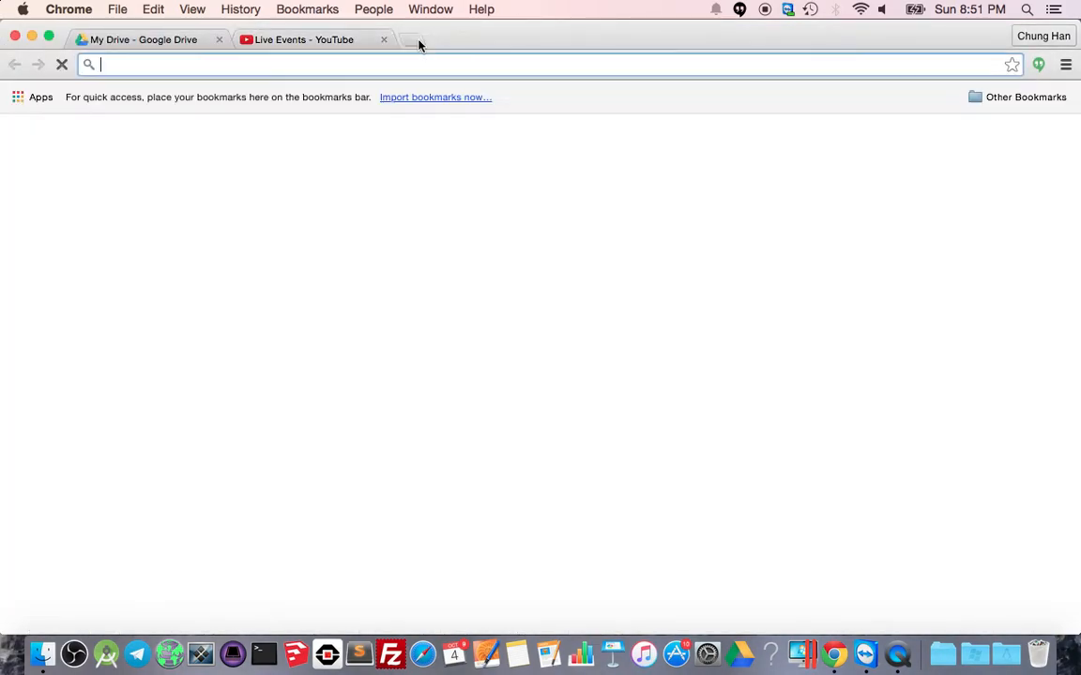
type("goo.gl")
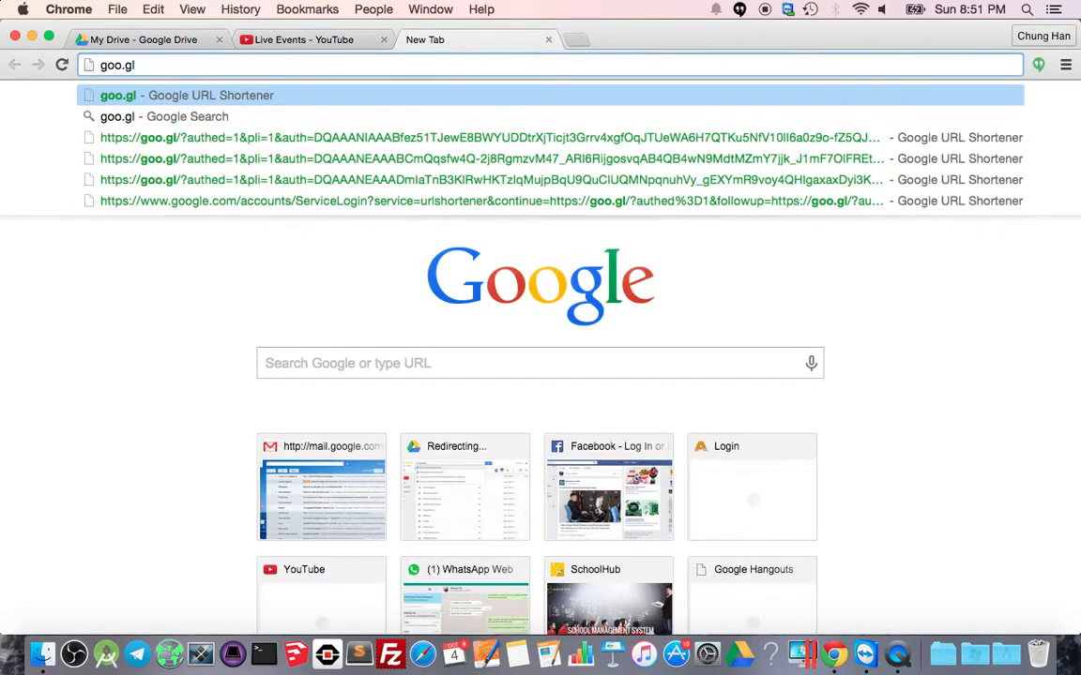
key("Return")
left_click(337, 242)
key("super+v")
left_click(466, 230)
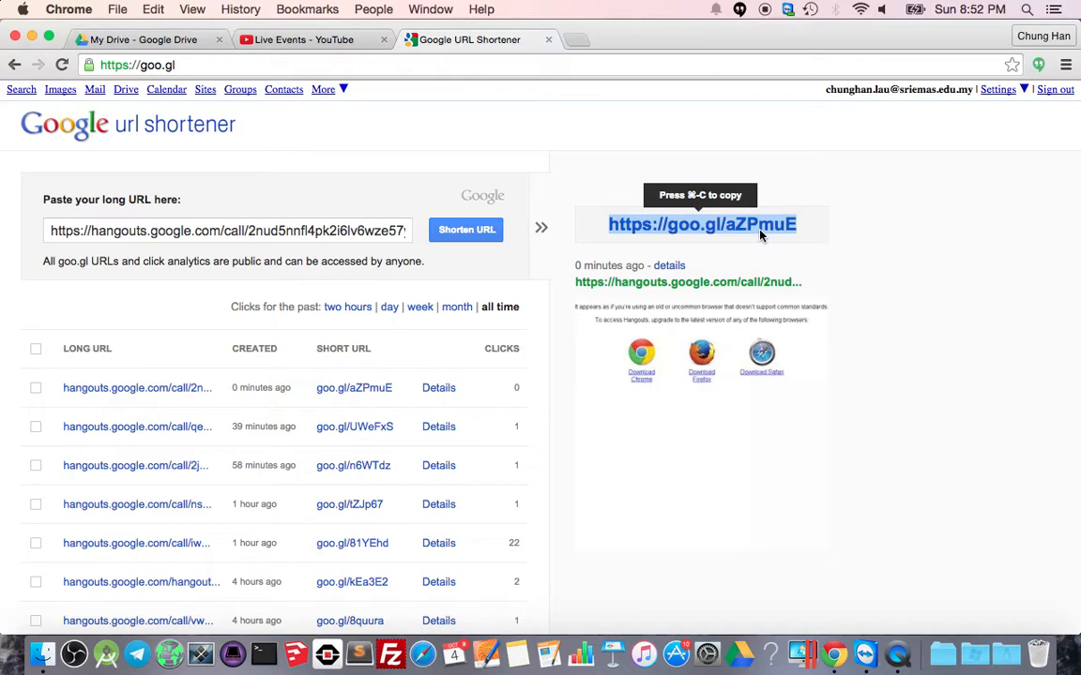
left_click_drag(711, 41, 707, 189)
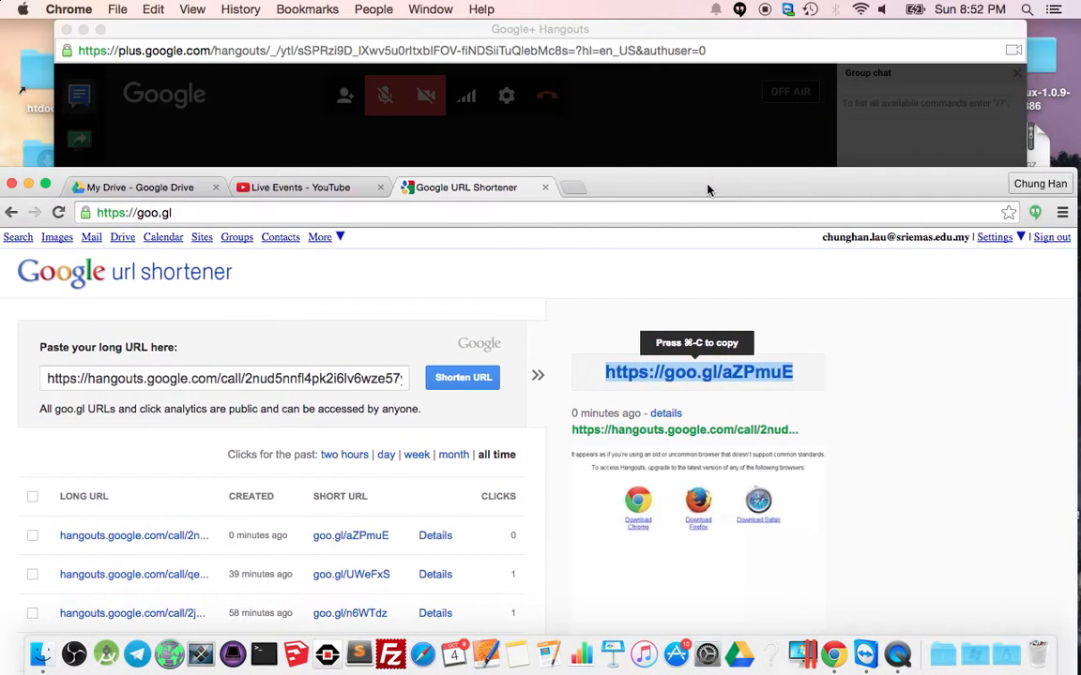
Dismiss the invite dialog and start broadcasting the hangout live on YouTube.
left_click(634, 31)
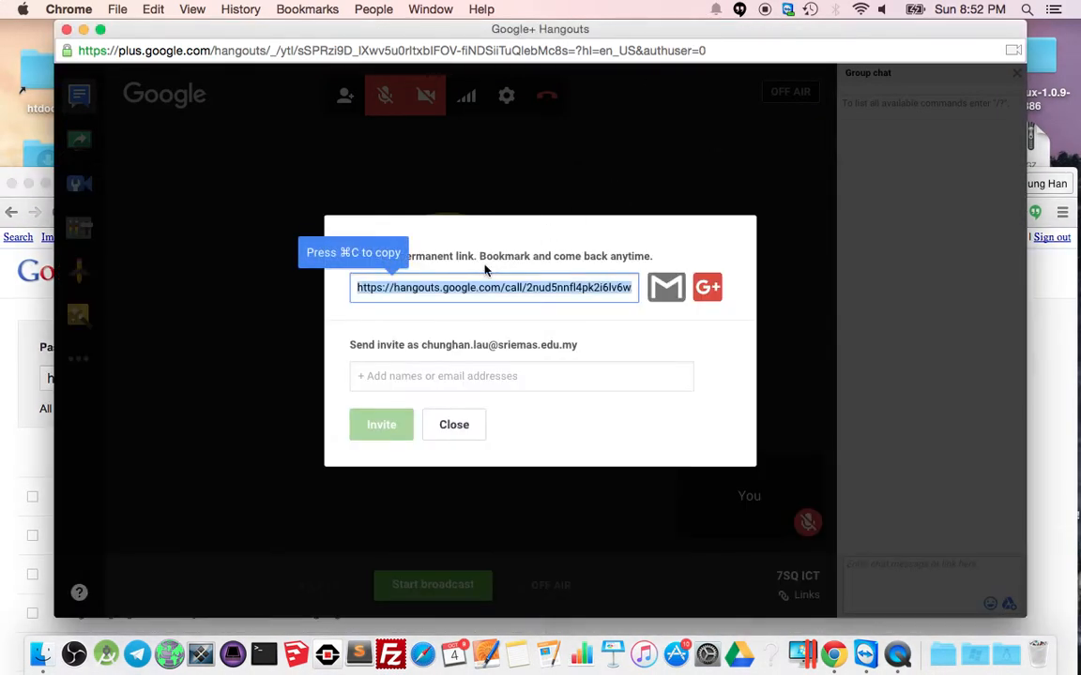
left_click(453, 423)
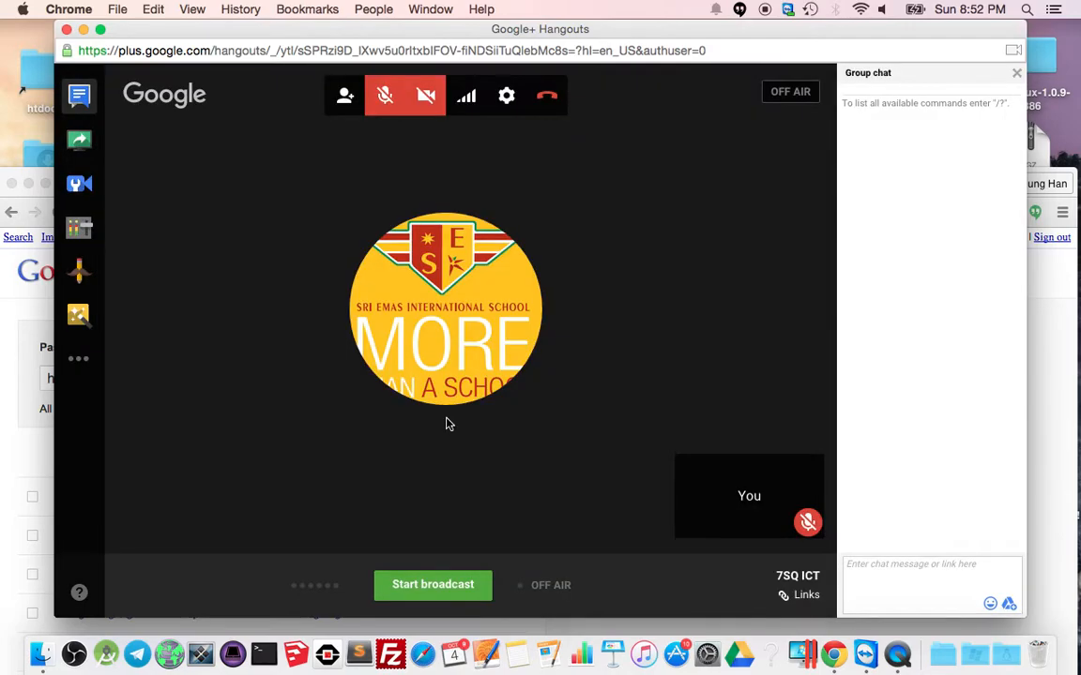
left_click(444, 595)
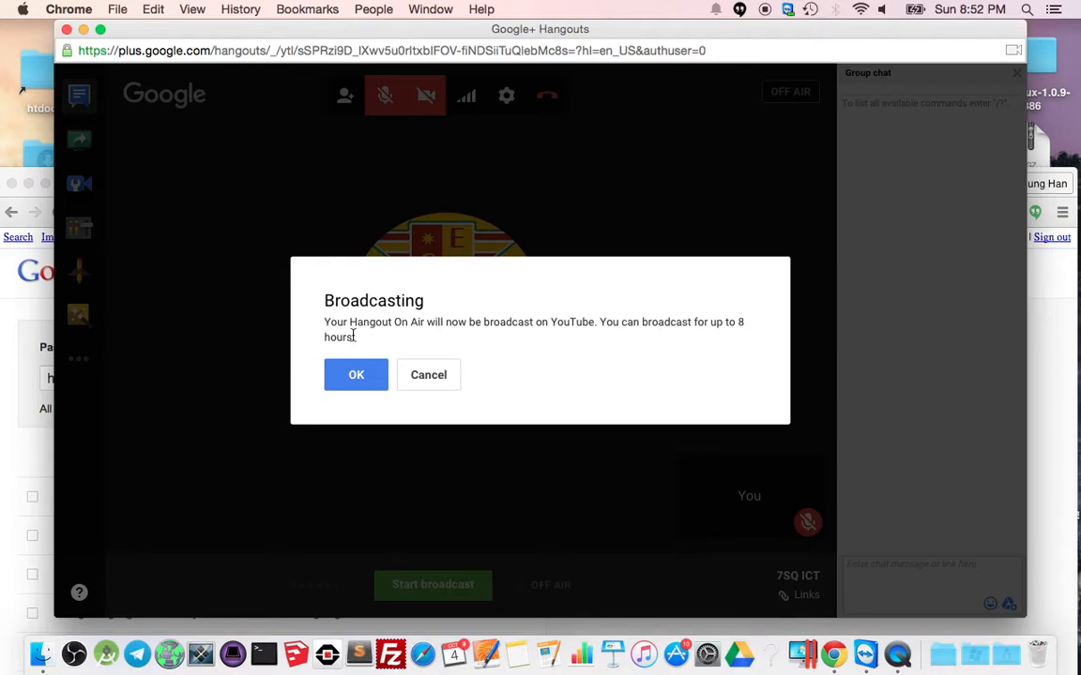
left_click(356, 373)
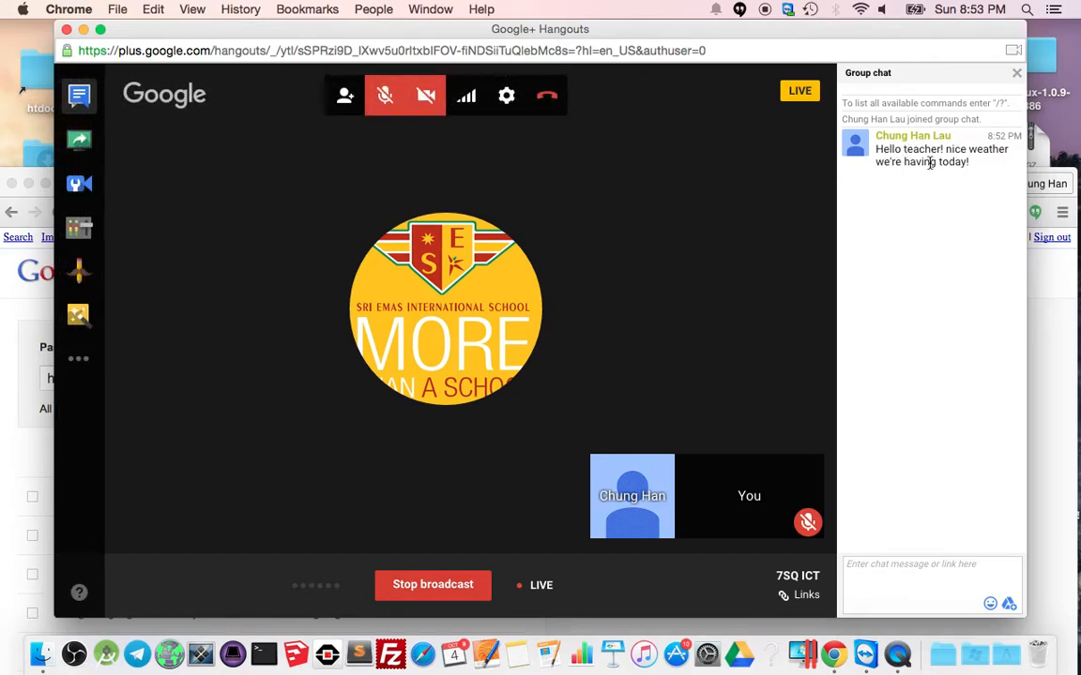
Send 'yay! it's so misty!' in the hangout's group chat.
left_click(1016, 73)
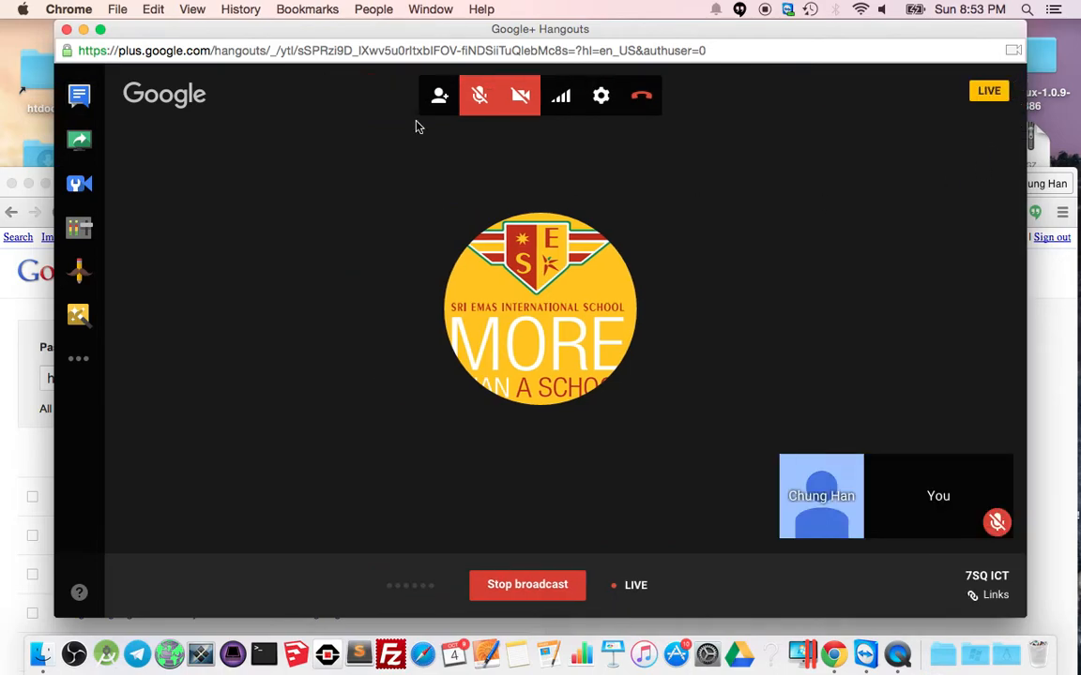
left_click(78, 94)
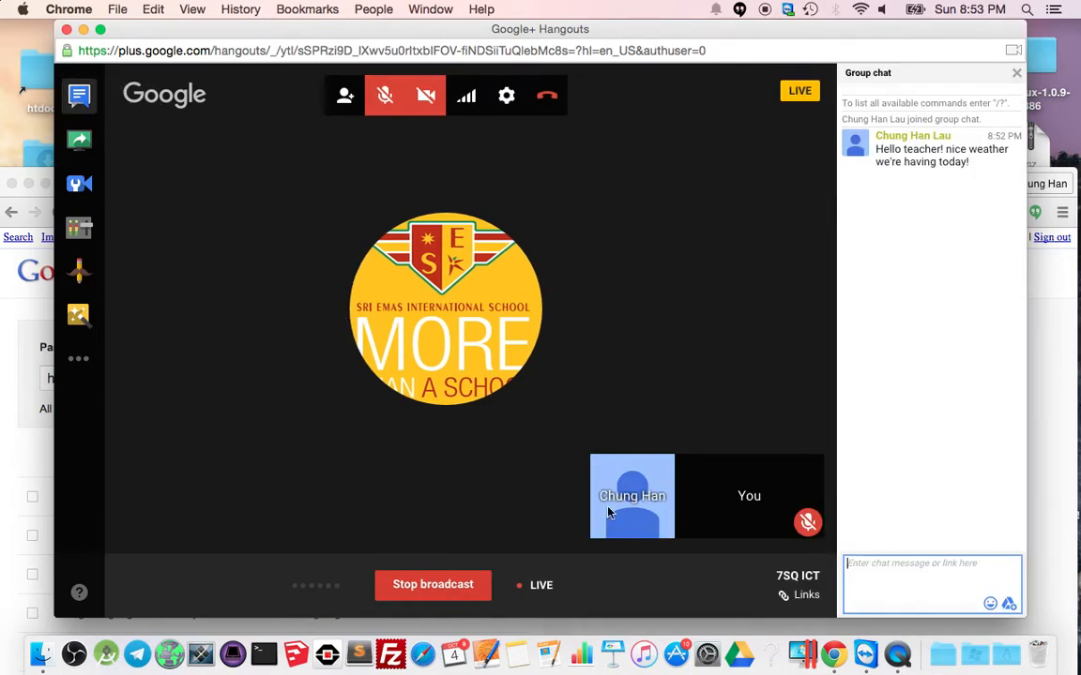
type("yay")
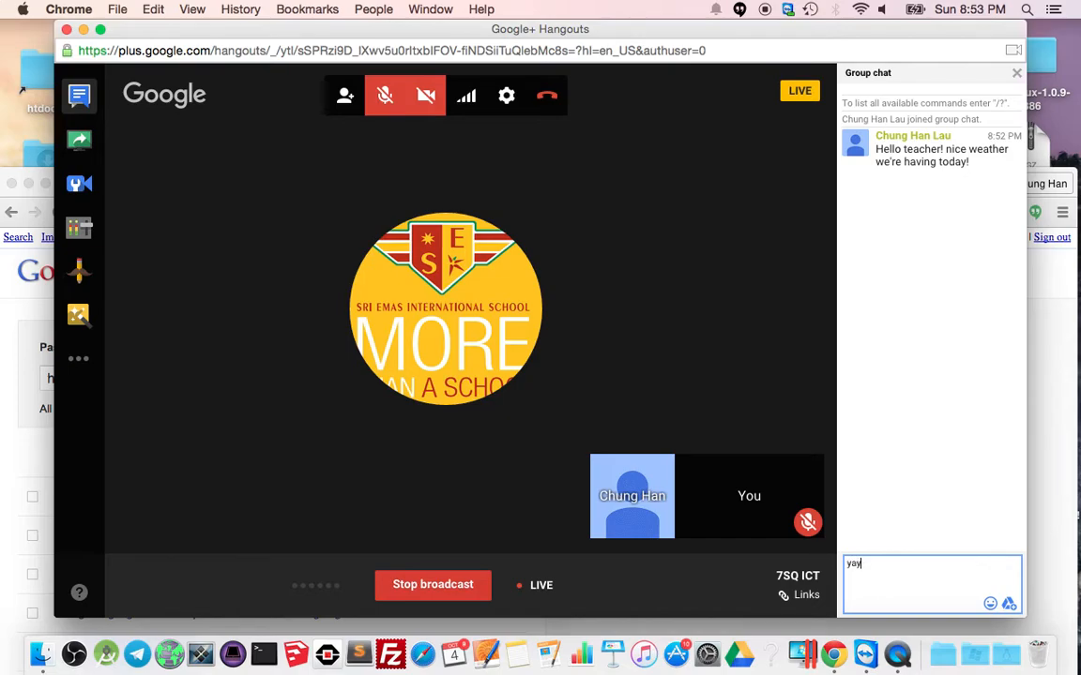
type("! it's so misty!")
key("Return")
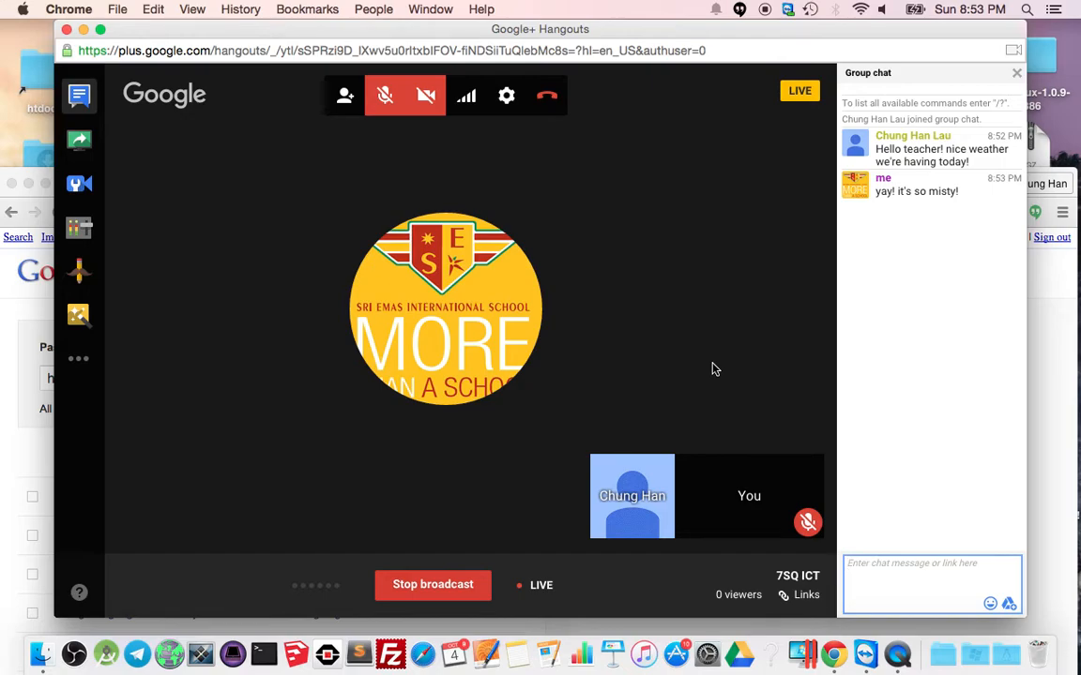
Share the entire screen, present it to everyone, and minimize the windows to the desktop.
left_click(91, 148)
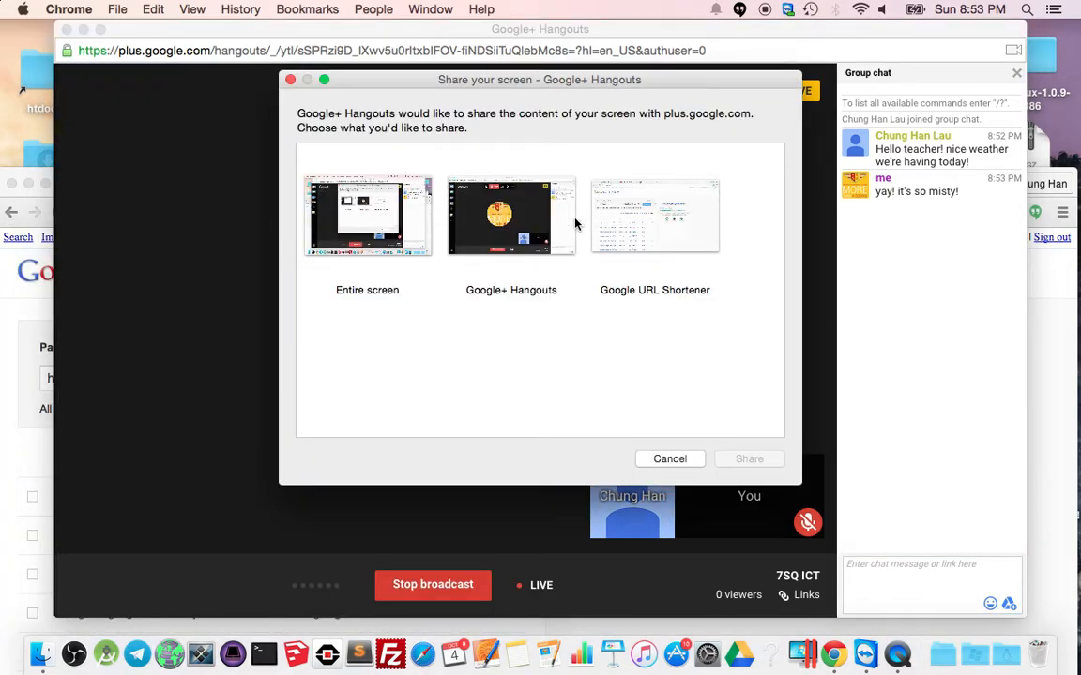
left_click(348, 239)
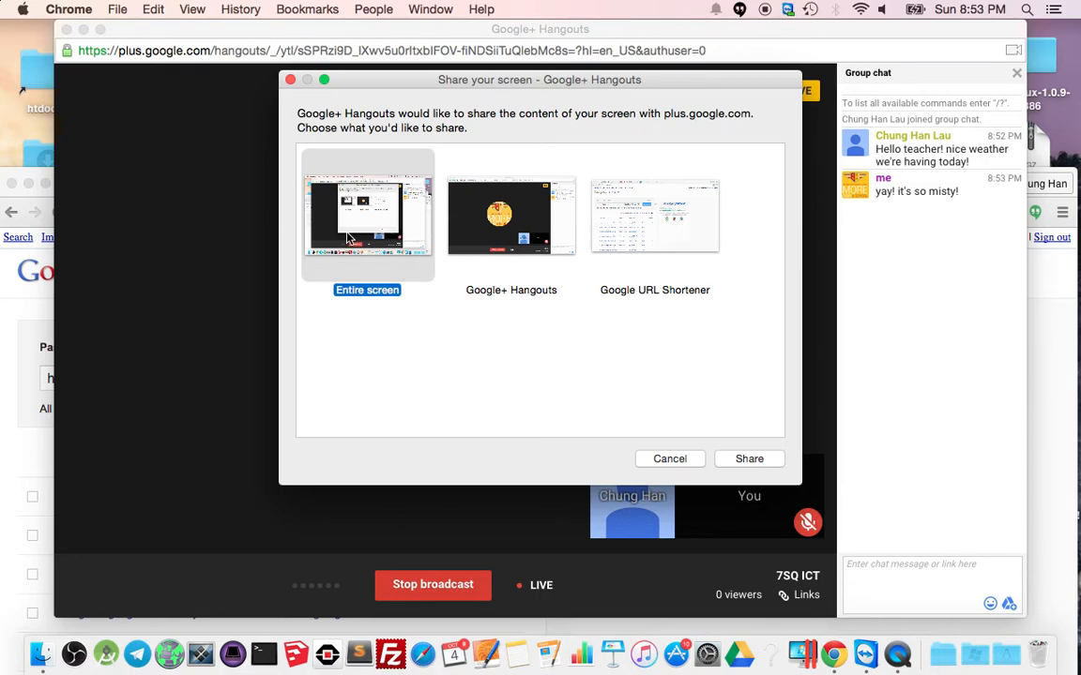
left_click(749, 459)
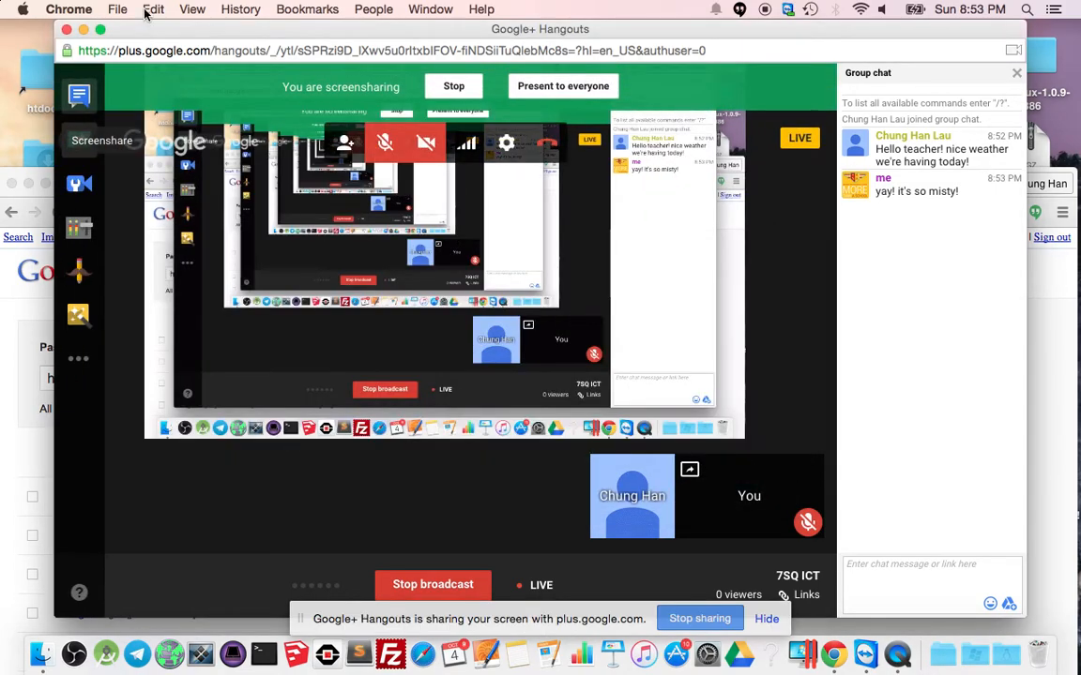
left_click(553, 87)
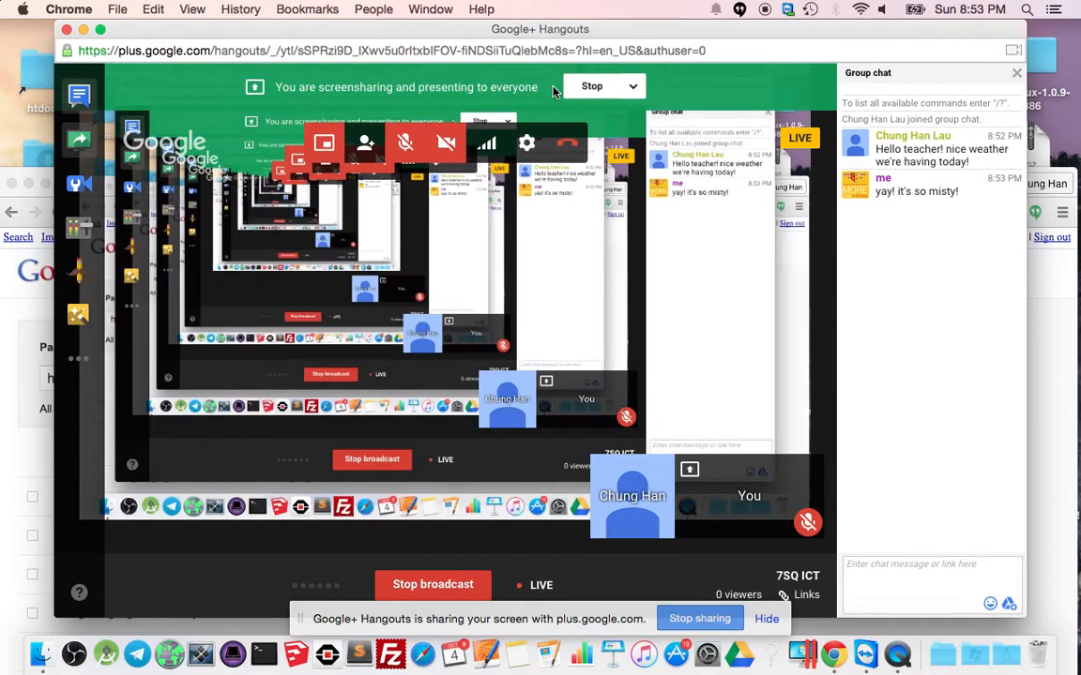
left_click(82, 29)
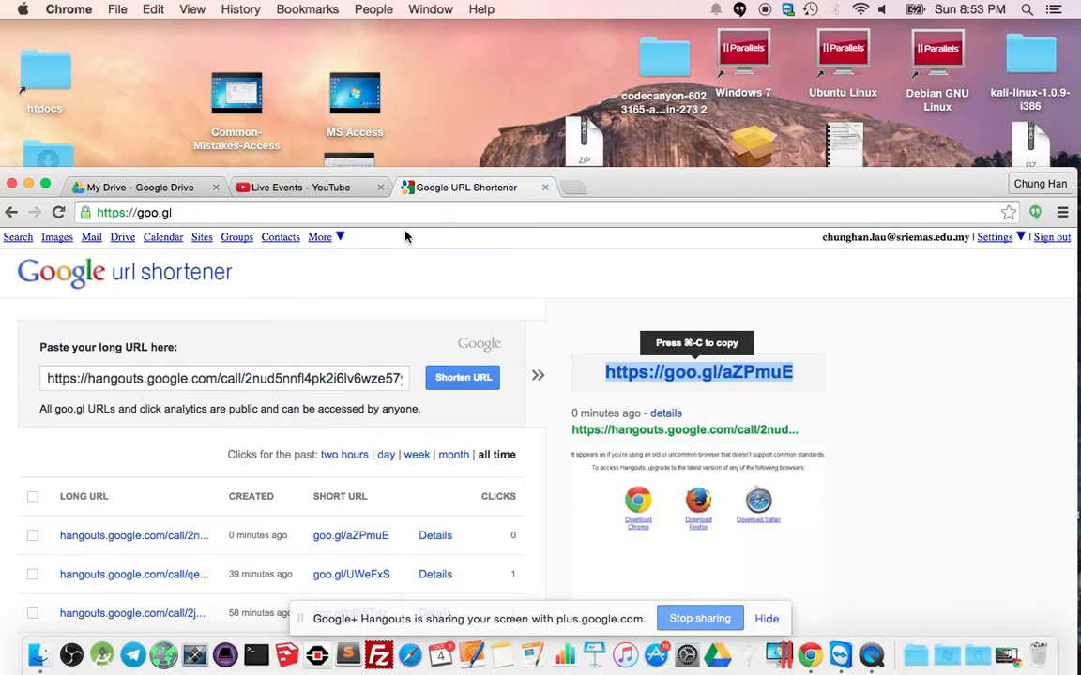
left_click(29, 186)
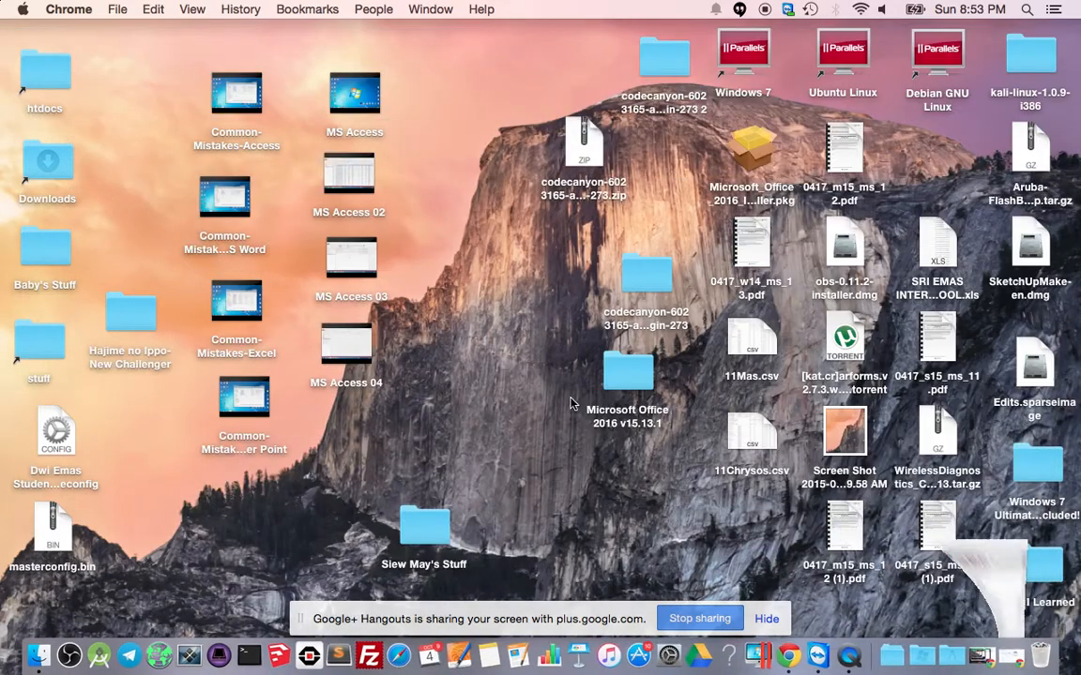
Page through 0417_w14_ms_13.pdf in Preview, then stop screen sharing and close the PDF.
left_click(750, 223)
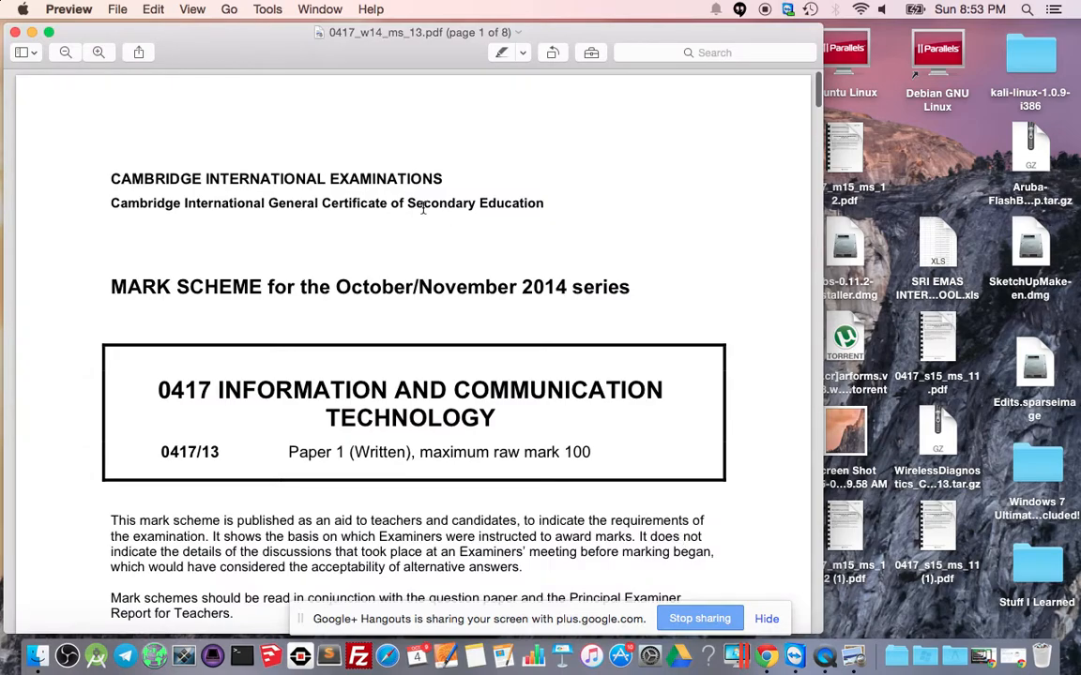
scroll(423, 208, "down", 5)
scroll(423, 208, "down", 15)
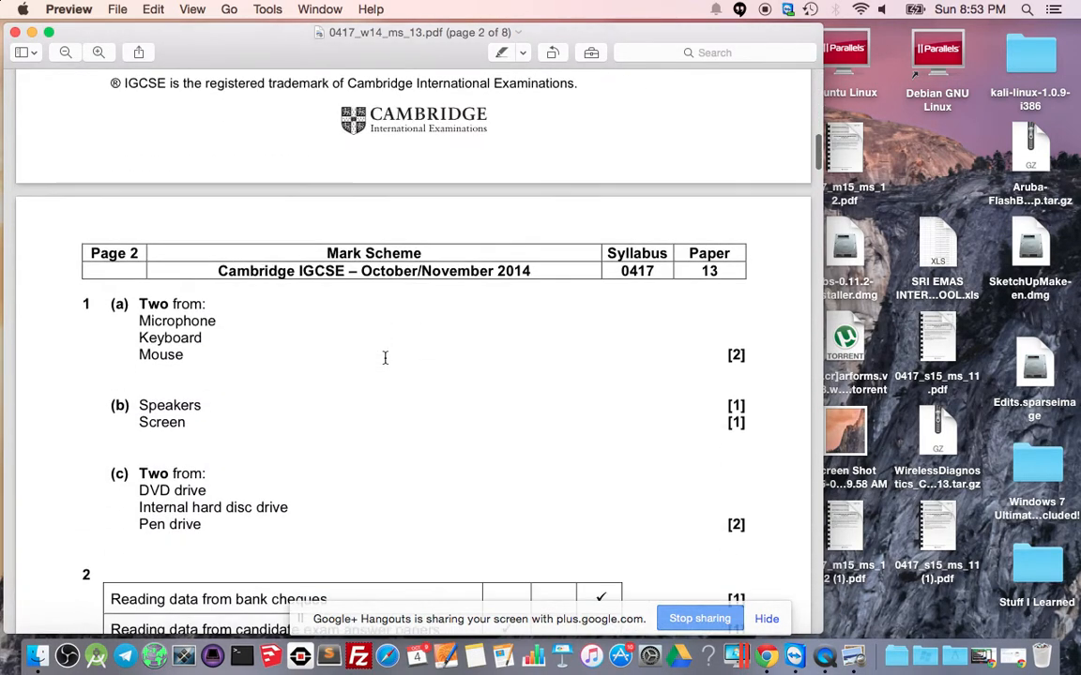
scroll(385, 358, "down", 20)
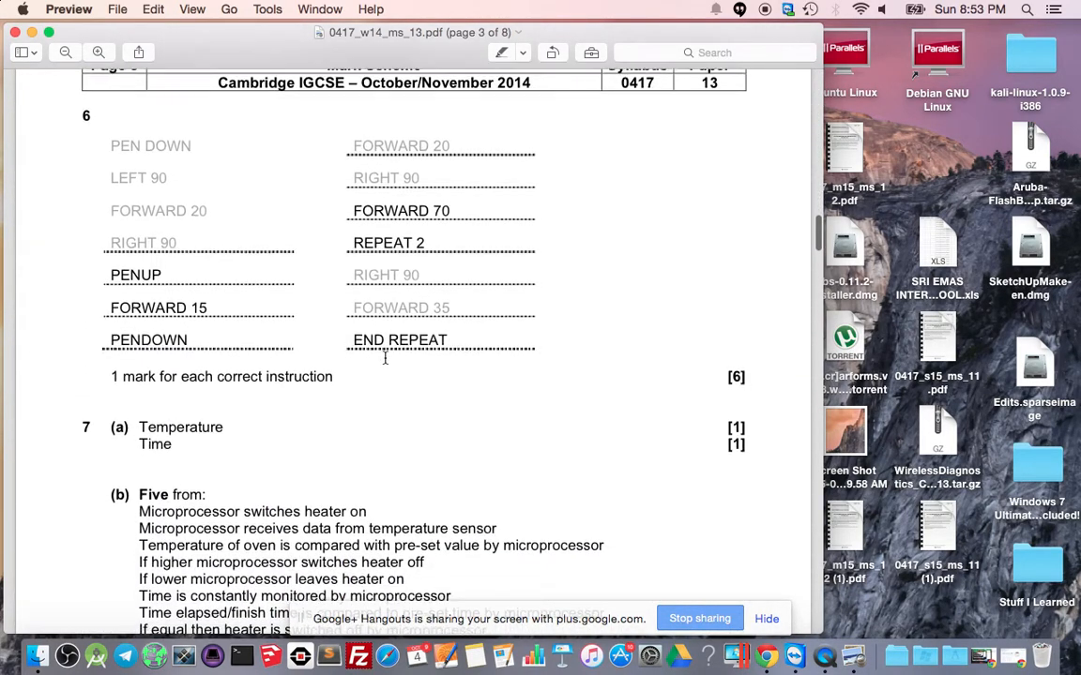
scroll(384, 358, "down", 20)
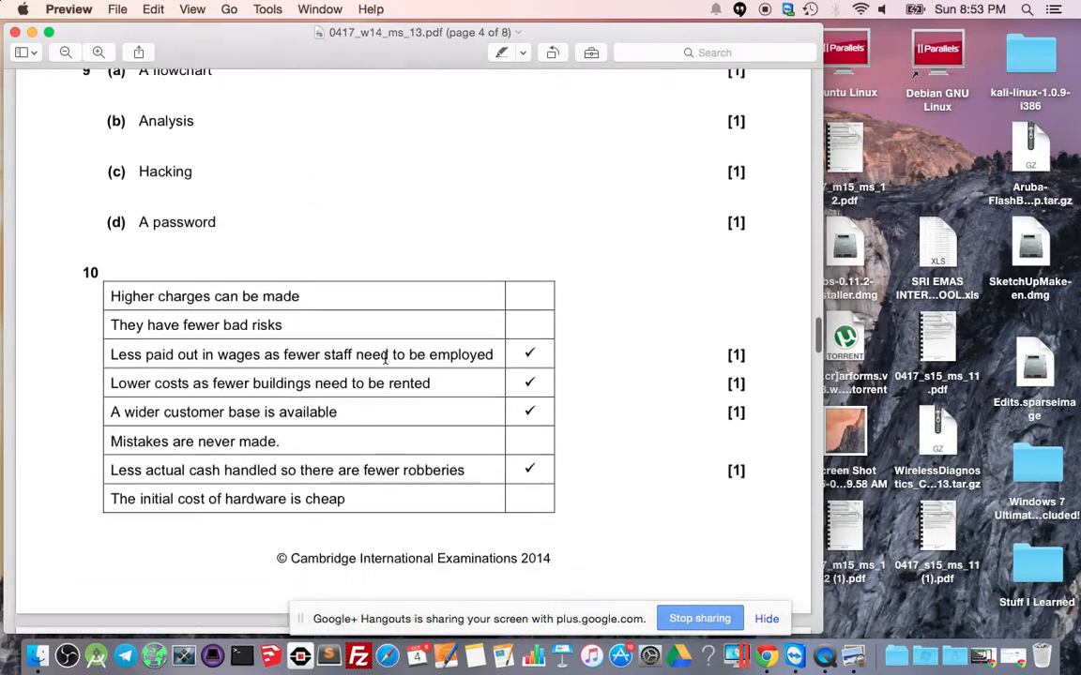
scroll(385, 357, "down", 20)
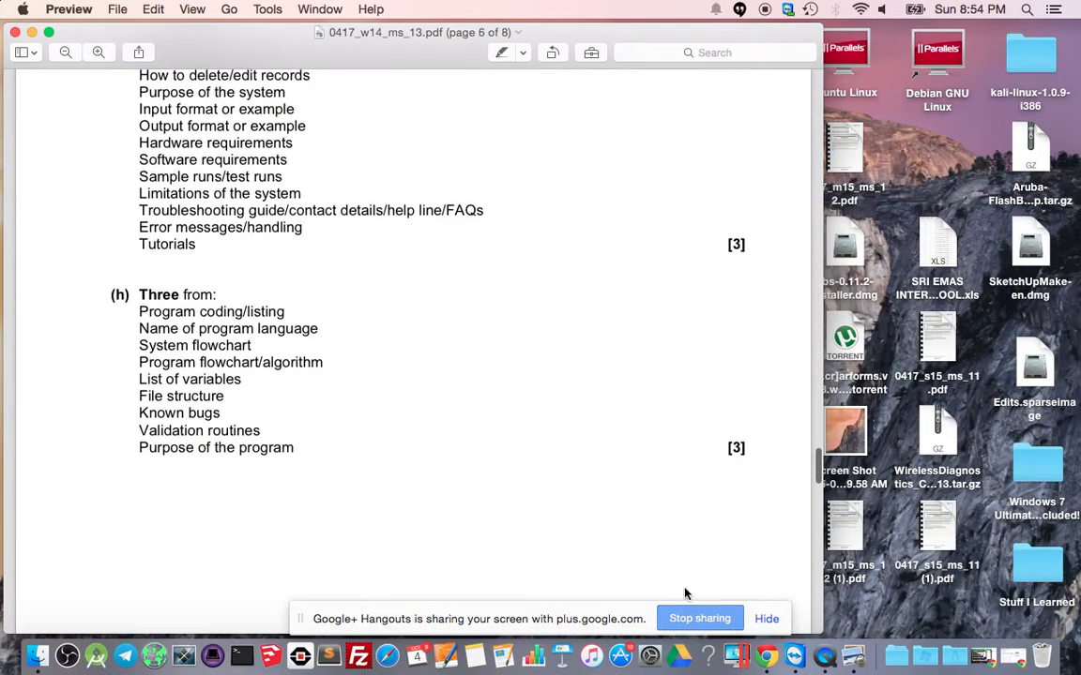
left_click(689, 621)
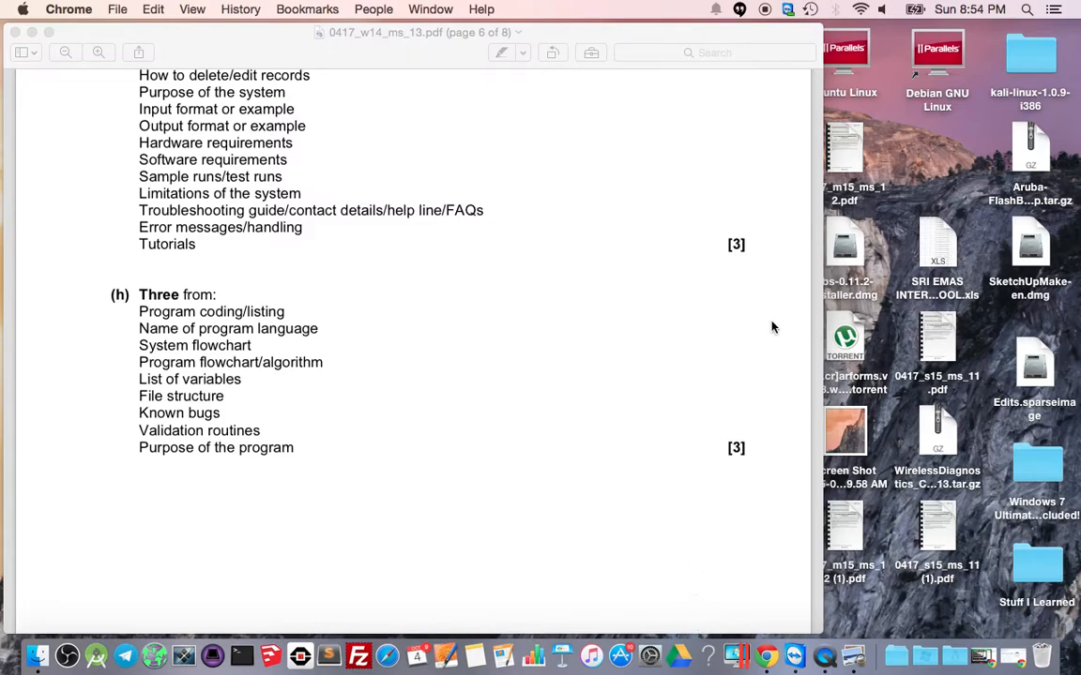
left_click(14, 33)
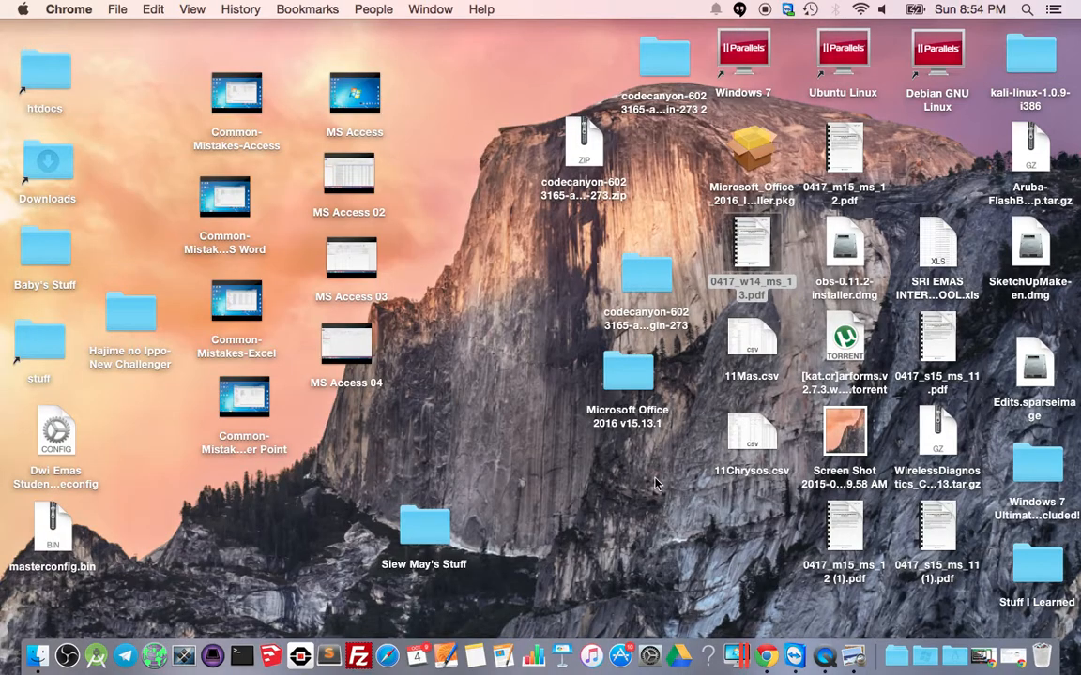
Bring the live broadcast forward, feature the other participant on stage, and focus the chat box.
left_click(984, 654)
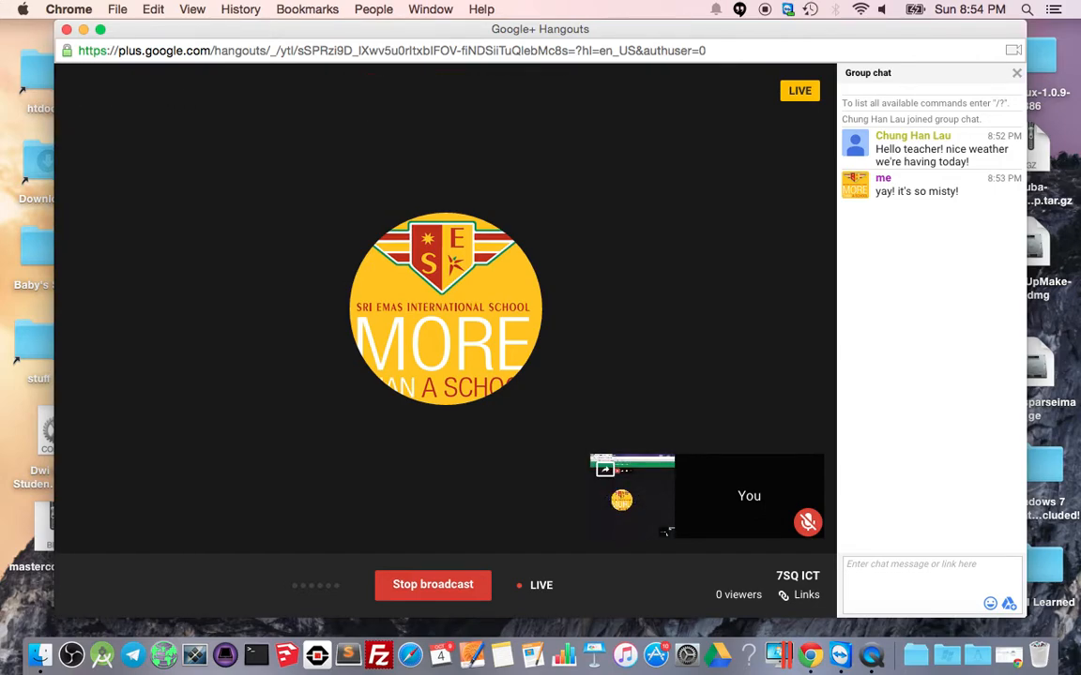
mouse_move(609, 518)
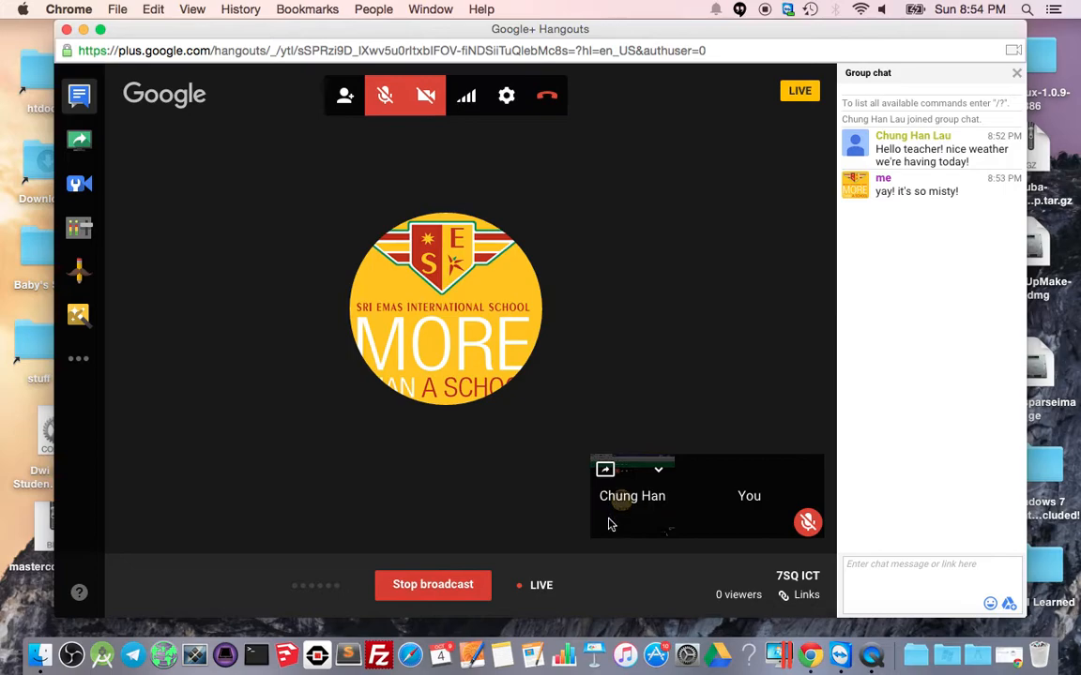
left_click(601, 479)
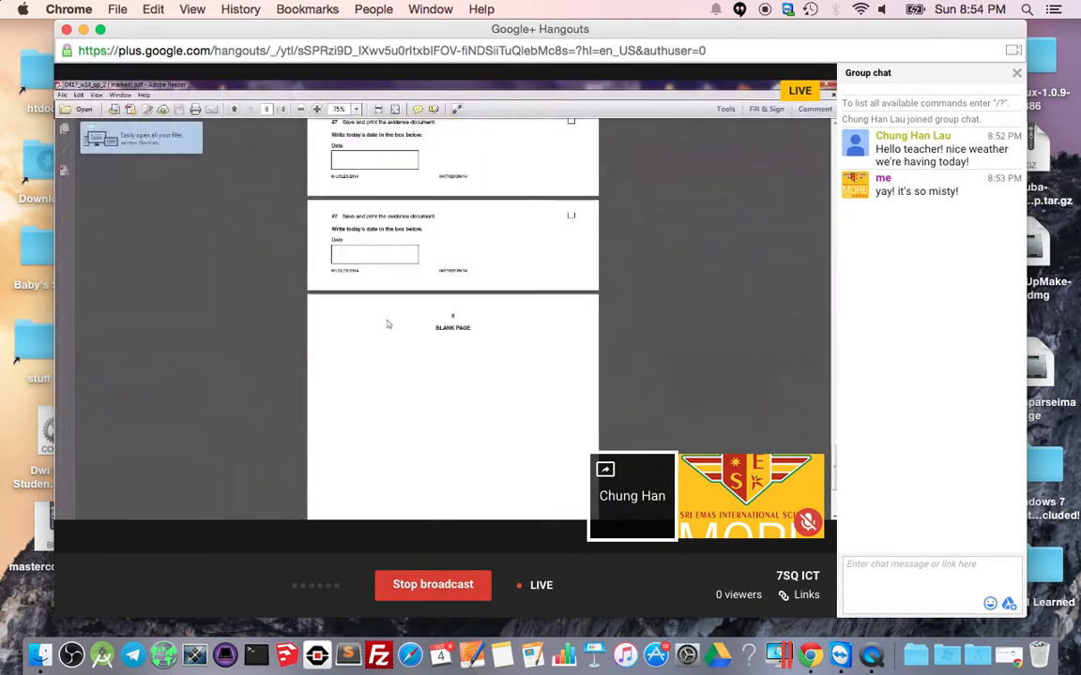
mouse_move(686, 282)
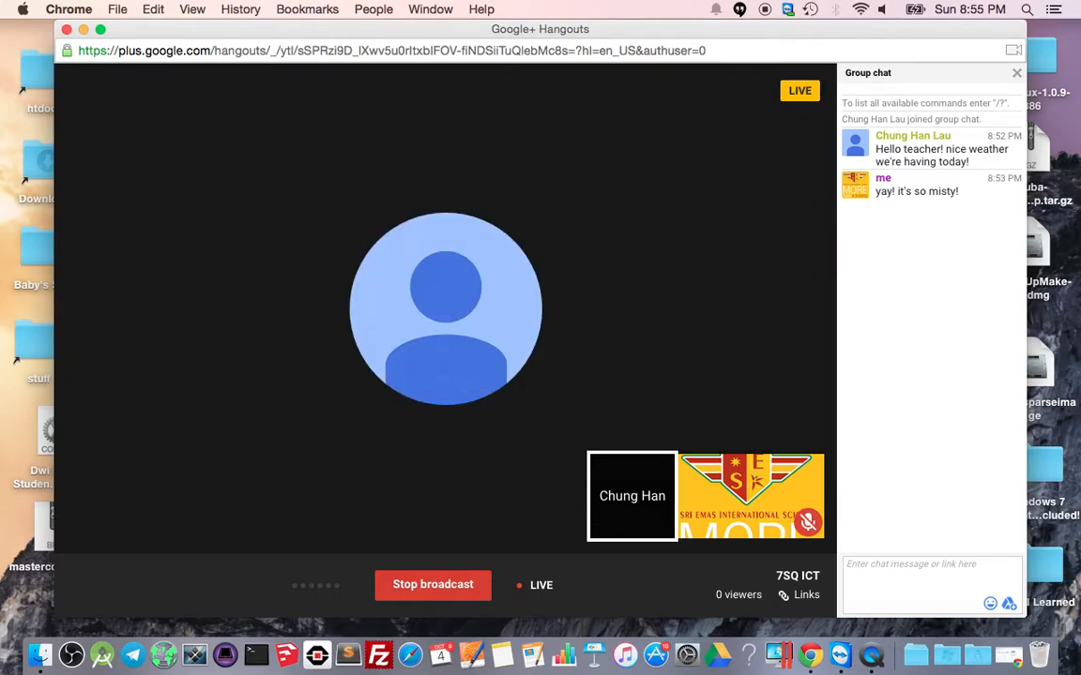
left_click(904, 575)
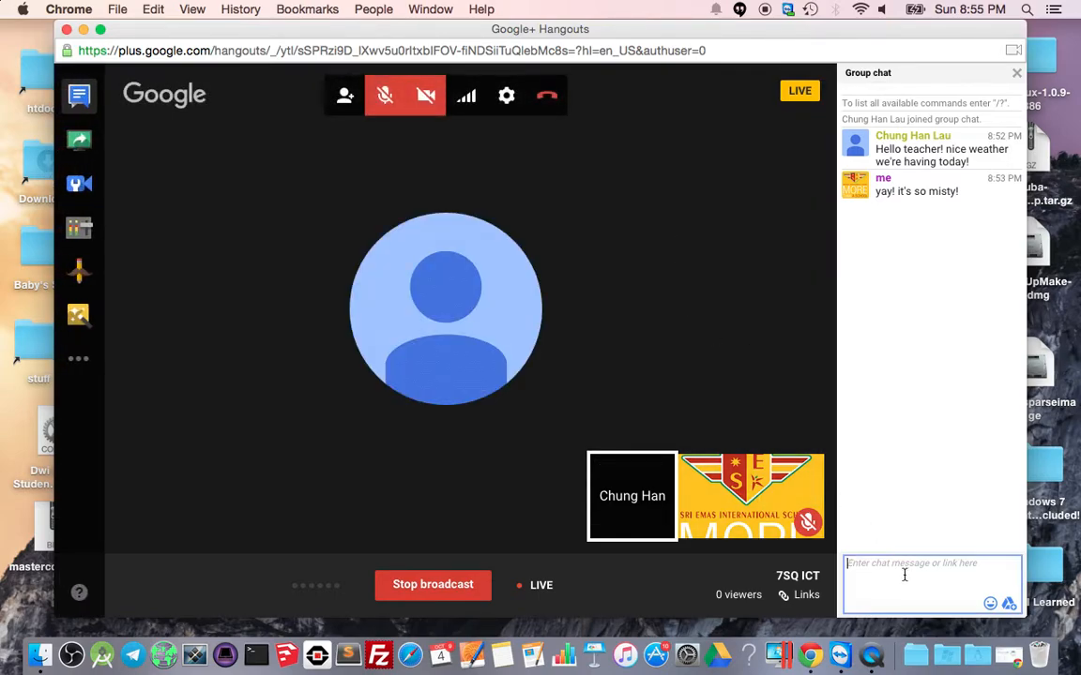
Upload 'Screen Shot 2015-08-28 at 8.19.58 AM.png' to the Drive Hangouts (Now) folder and share it in chat.
left_click(1009, 605)
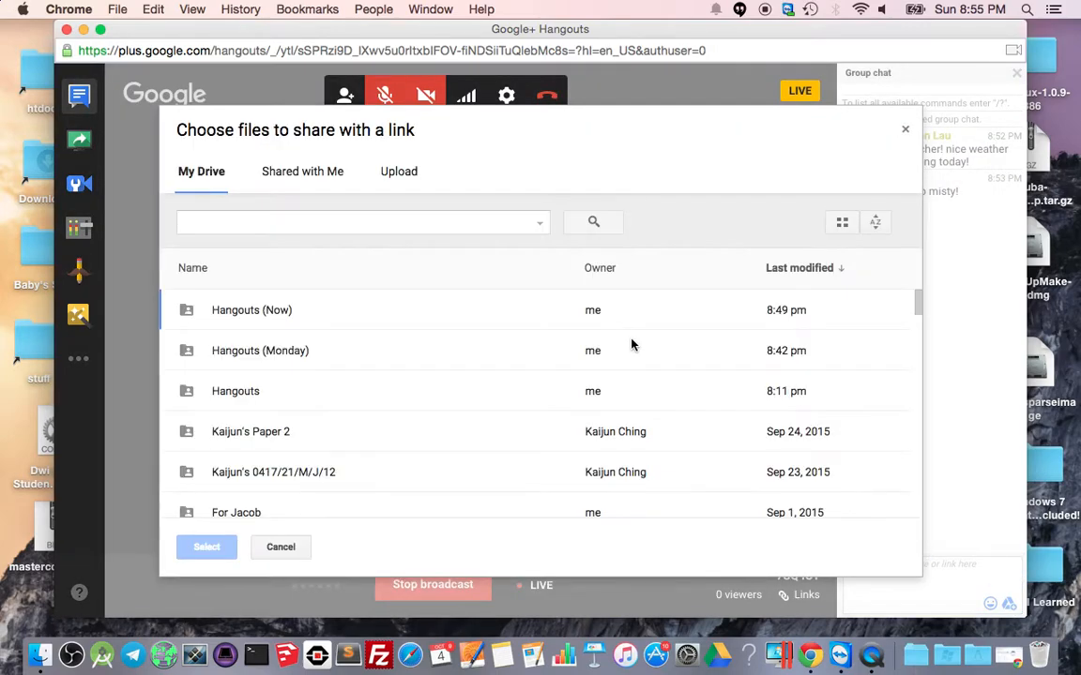
double_click(256, 314)
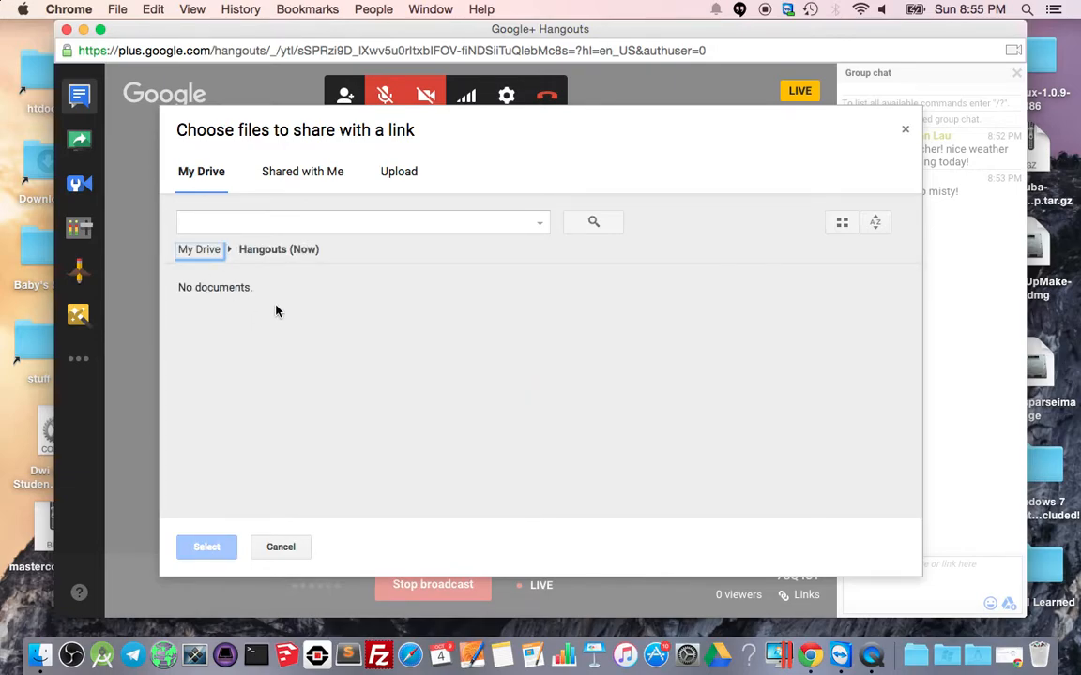
left_click(398, 172)
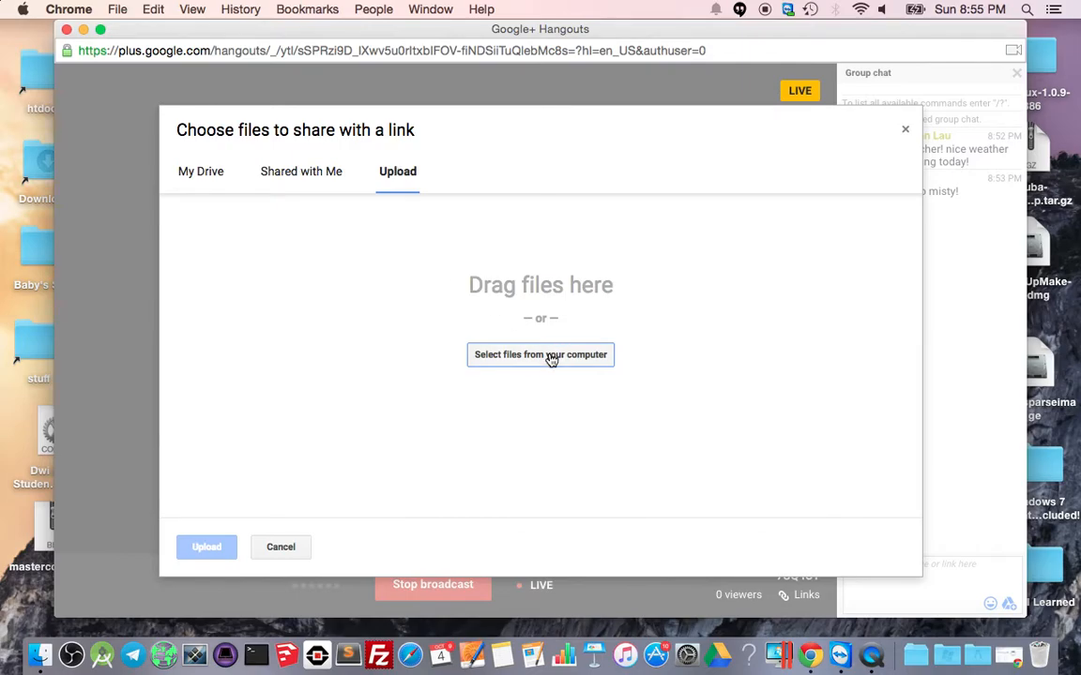
left_click(552, 359)
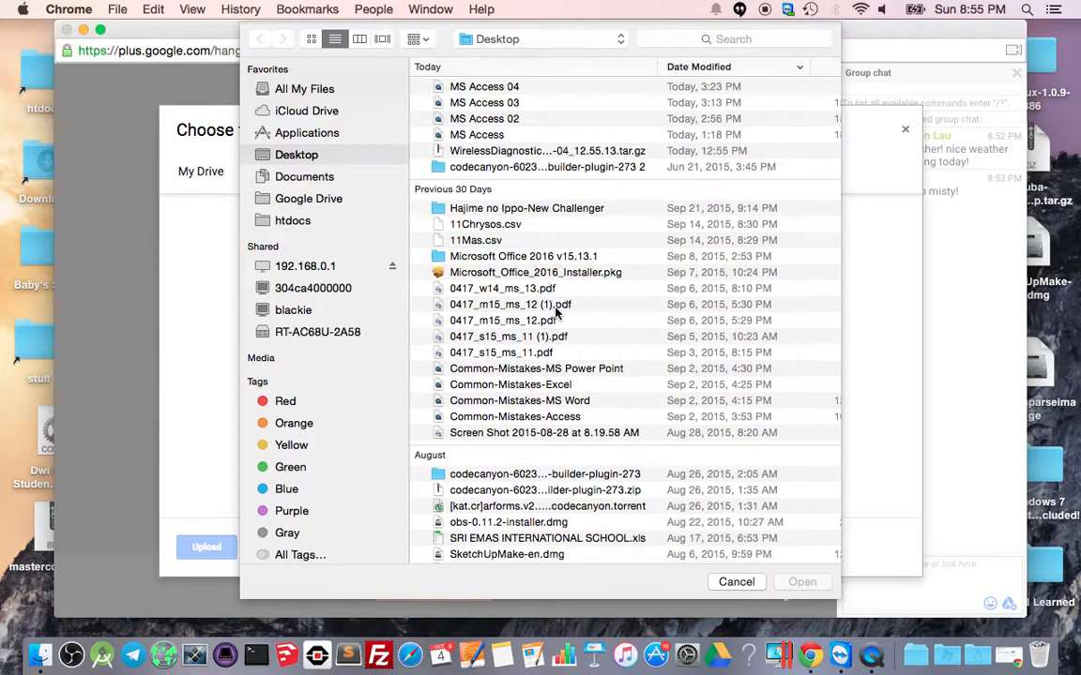
scroll(557, 312, "down", 2)
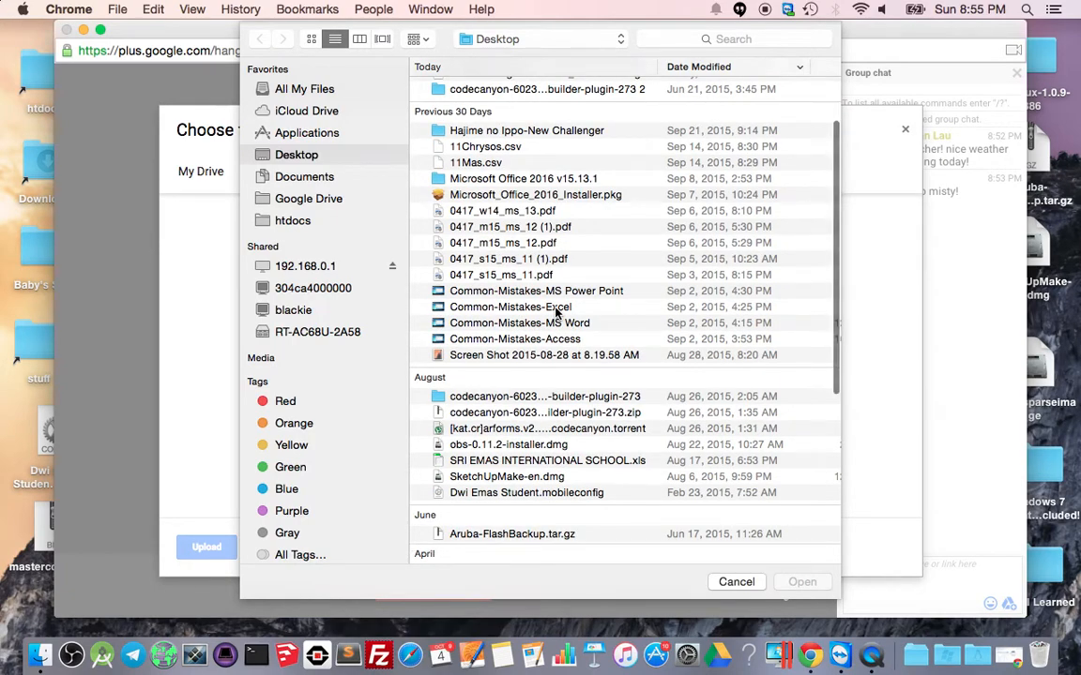
scroll(557, 312, "up", 2)
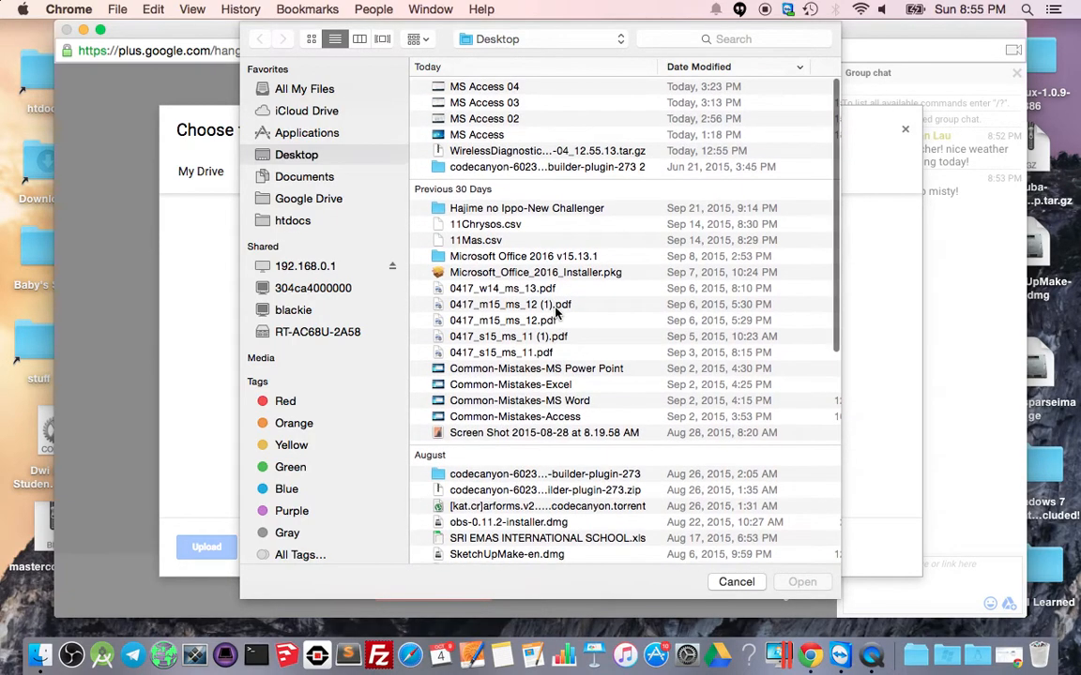
scroll(514, 305, "down", 3)
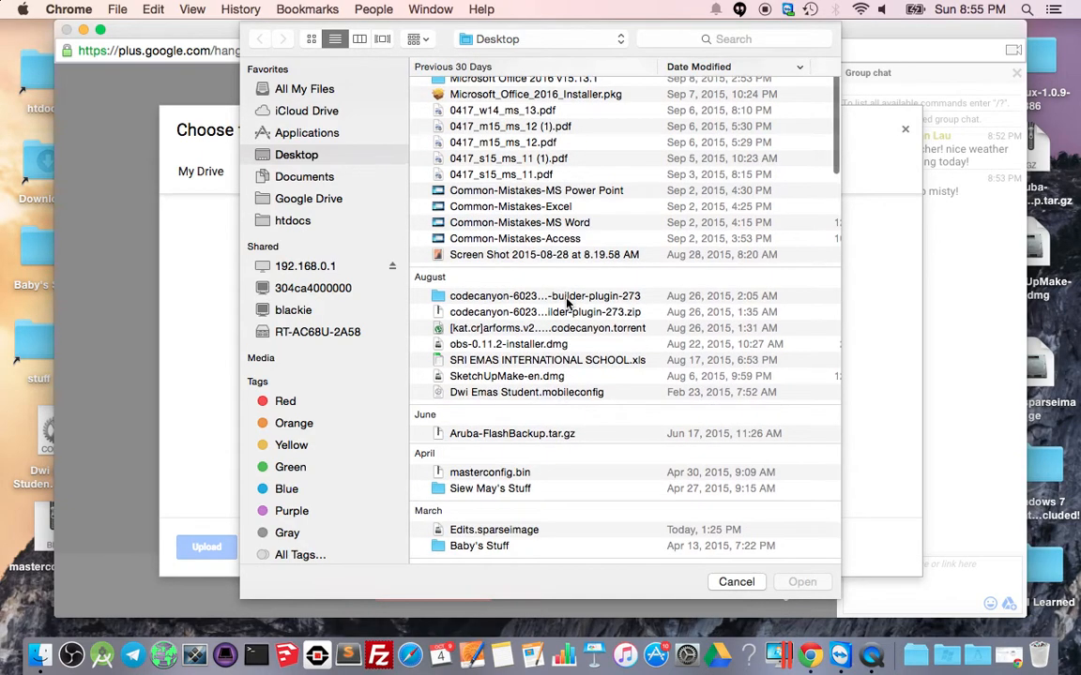
left_click(527, 257)
double_click(527, 257)
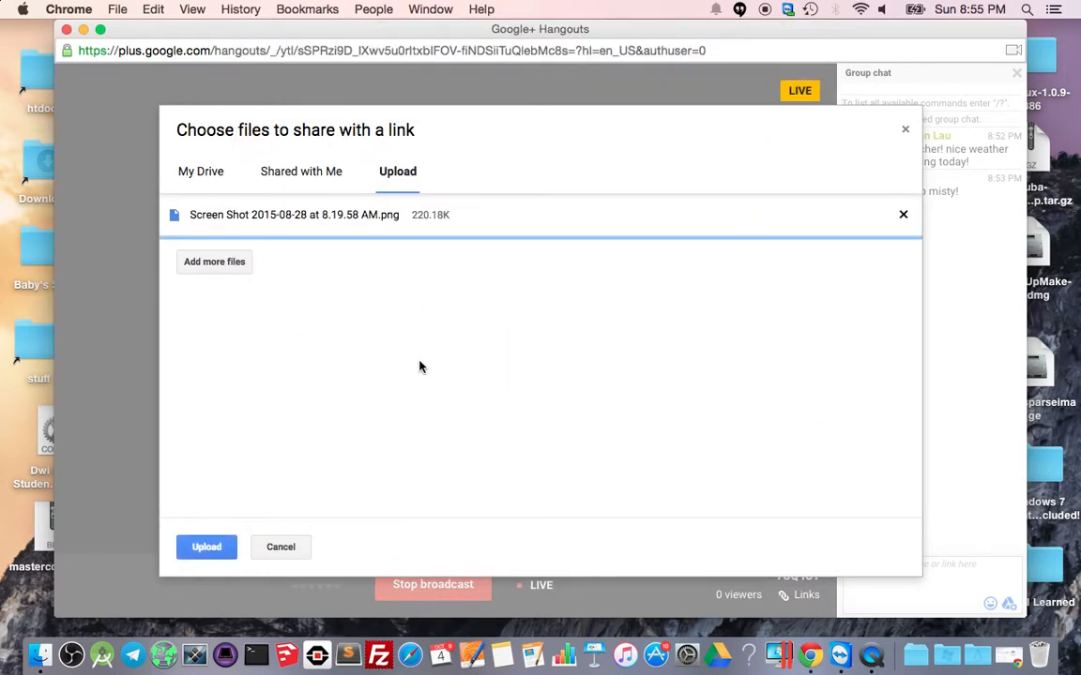
left_click(214, 547)
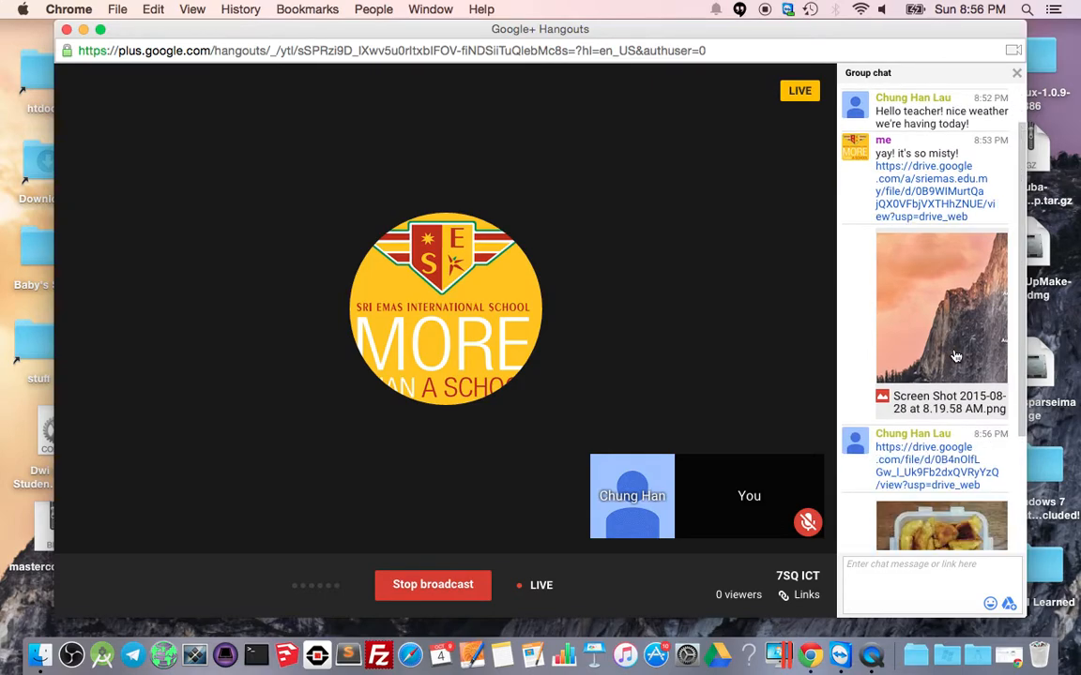
View the lunchbox photo from the group chat, close it, and move Chrome down to reveal the broadcast.
scroll(956, 356, "down", 3)
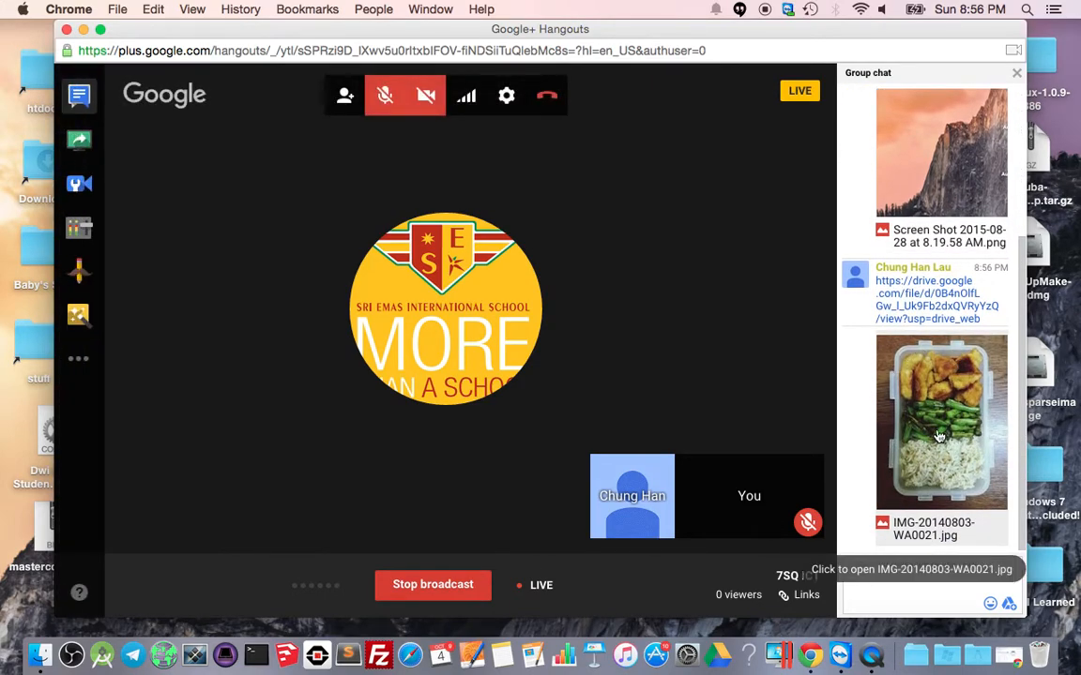
left_click(939, 436)
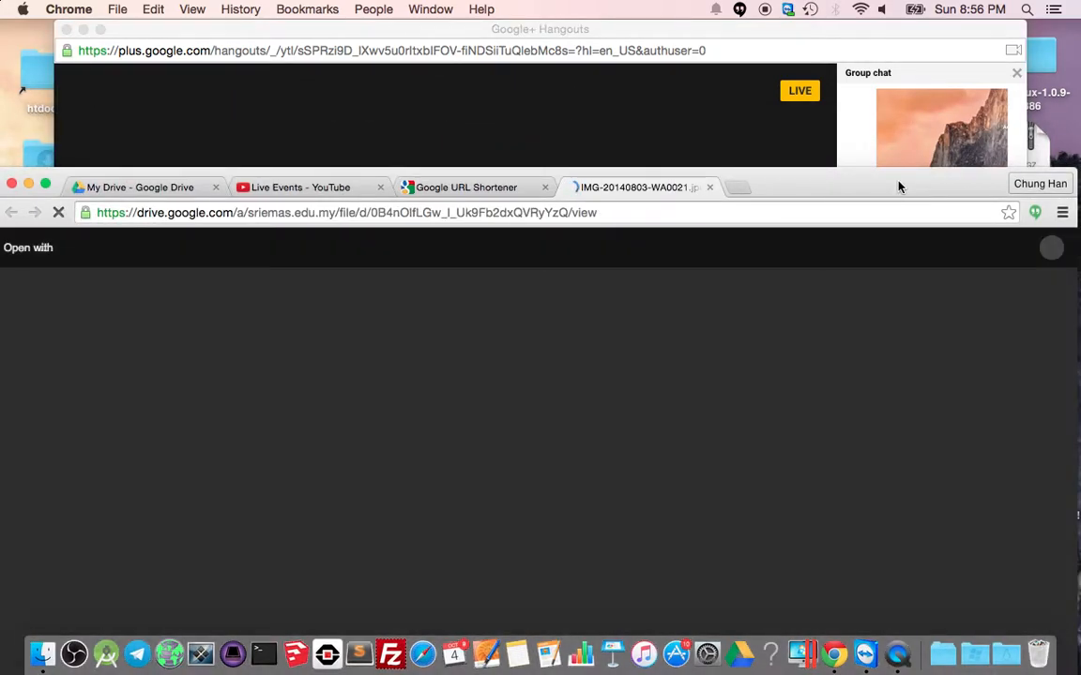
left_click_drag(897, 187, 890, 67)
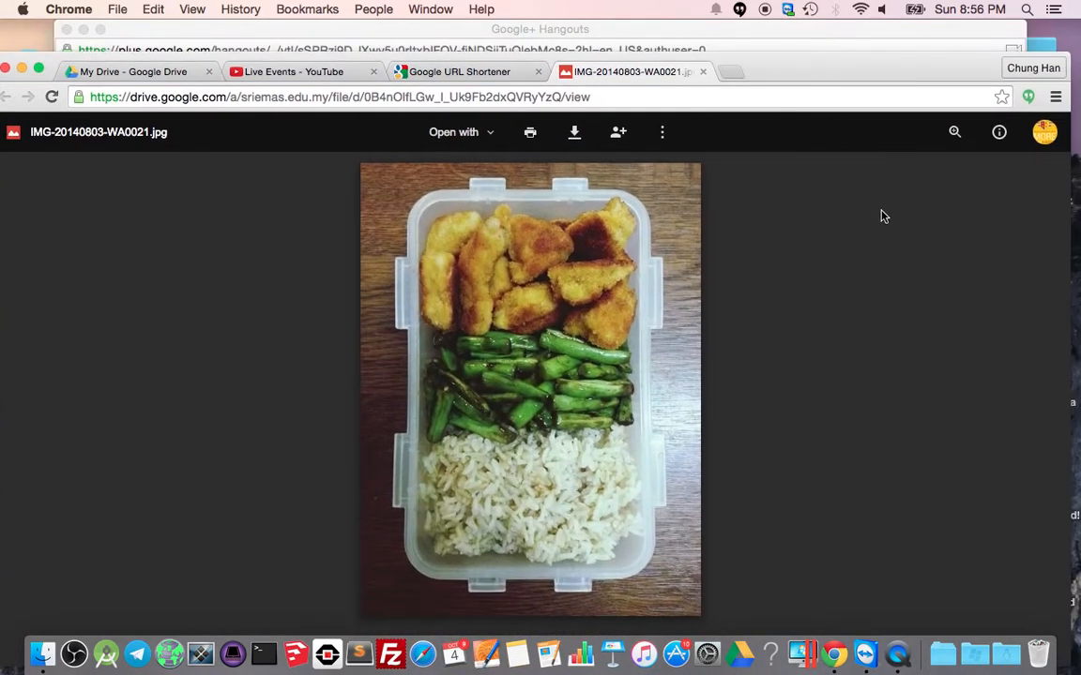
left_click(702, 72)
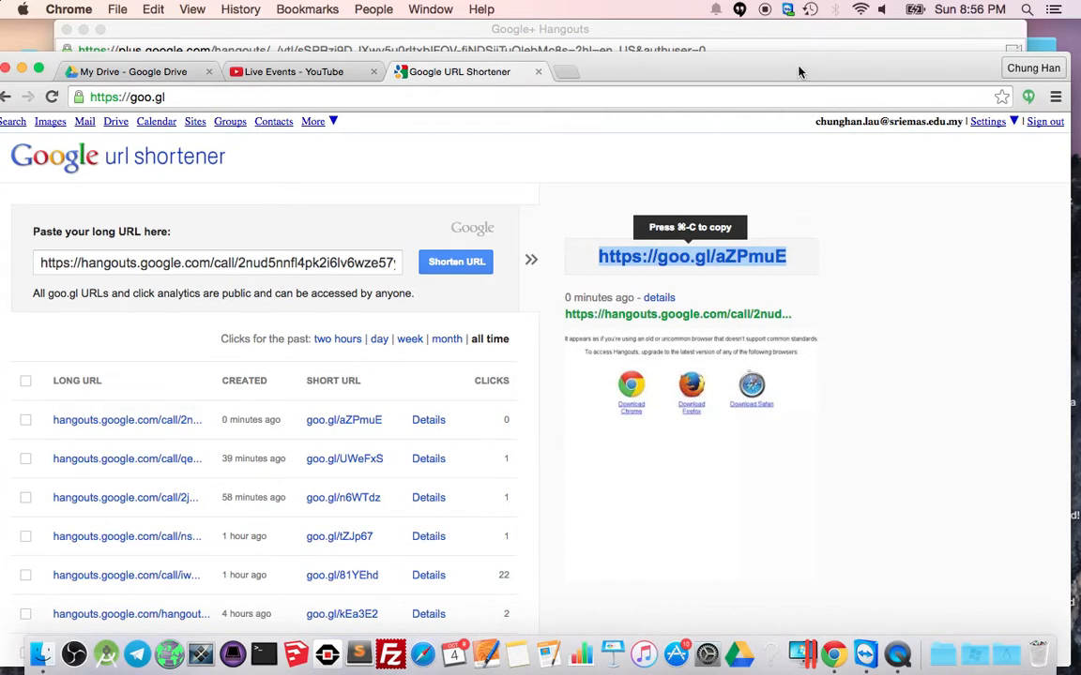
left_click_drag(799, 71, 827, 275)
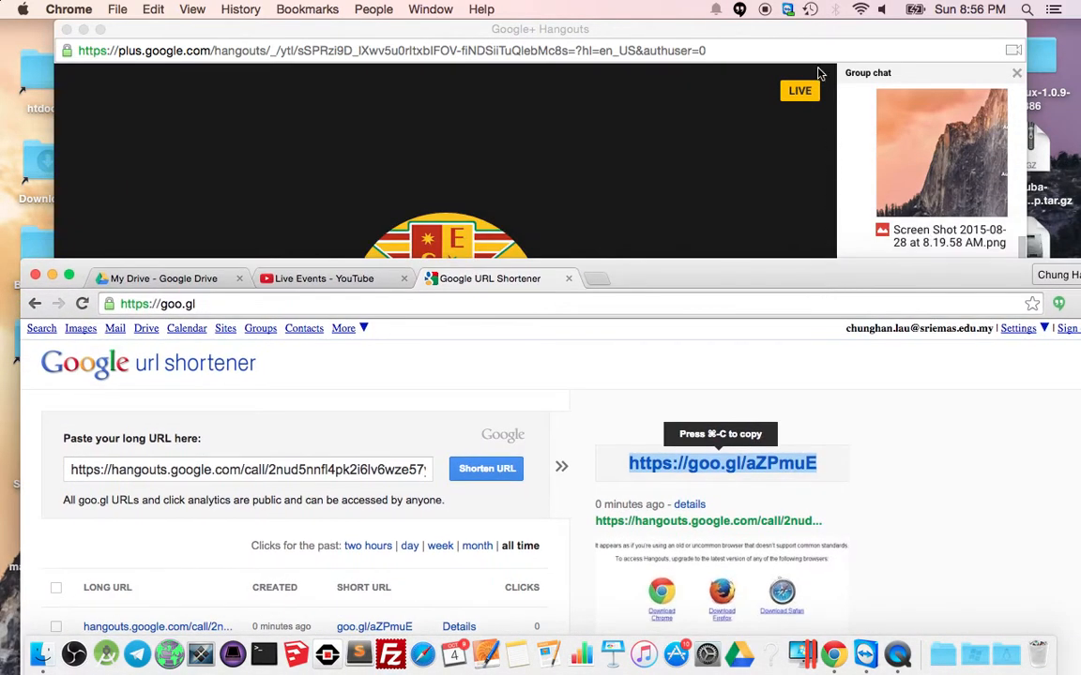